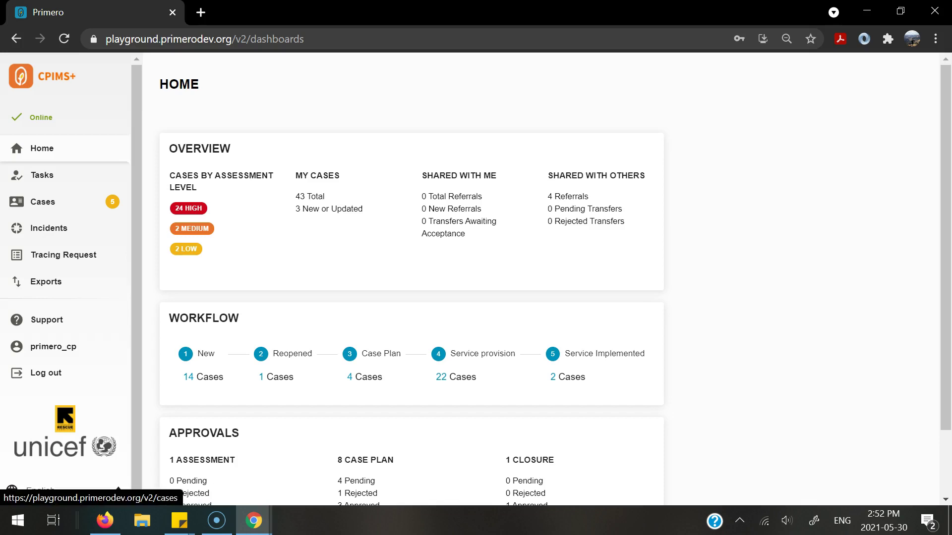
{"action": "left_click", "coordinate": [42, 202]}
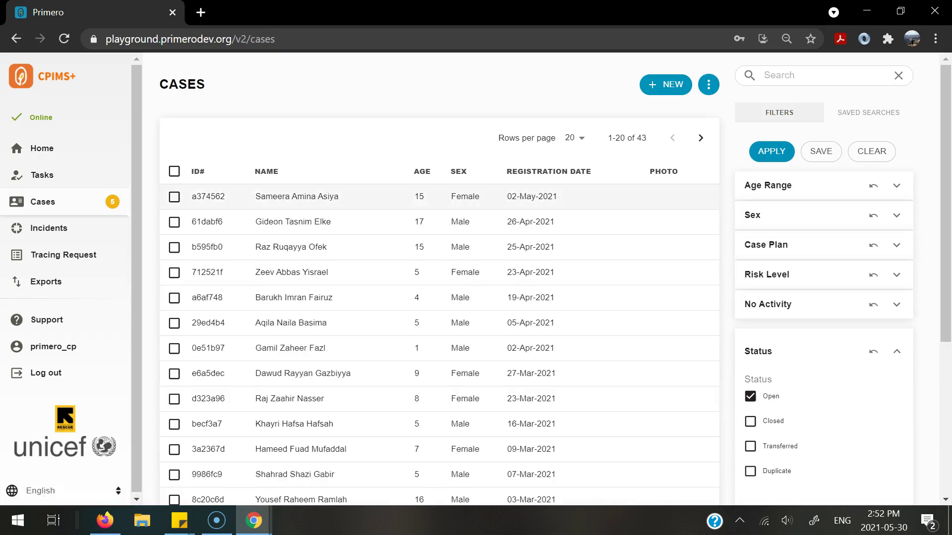
{"action": "left_click", "coordinate": [297, 197]}
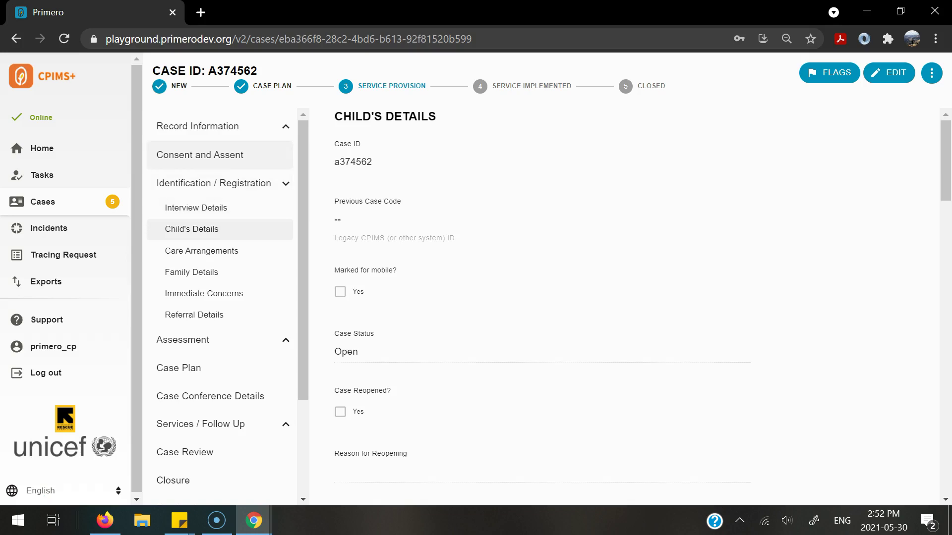
{"action": "left_click", "coordinate": [246, 156]}
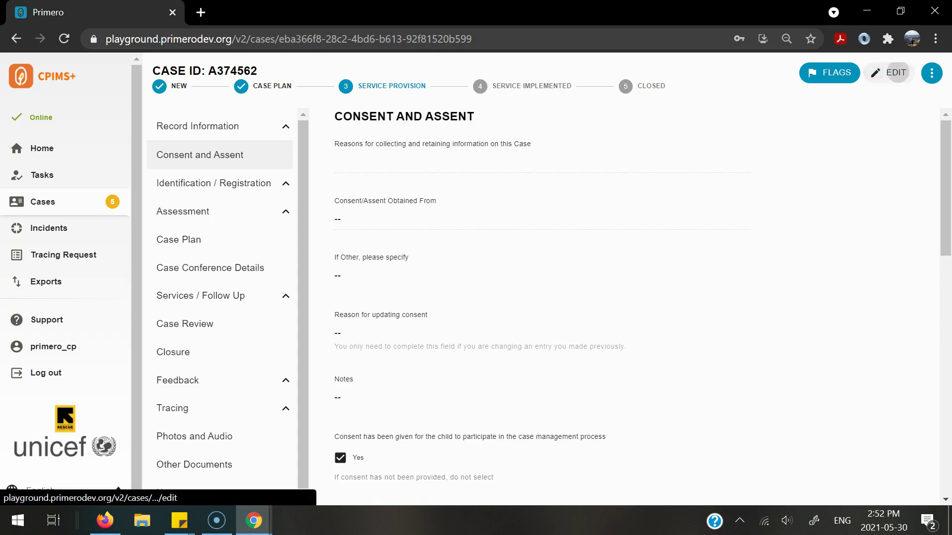
{"action": "left_click", "coordinate": [888, 73]}
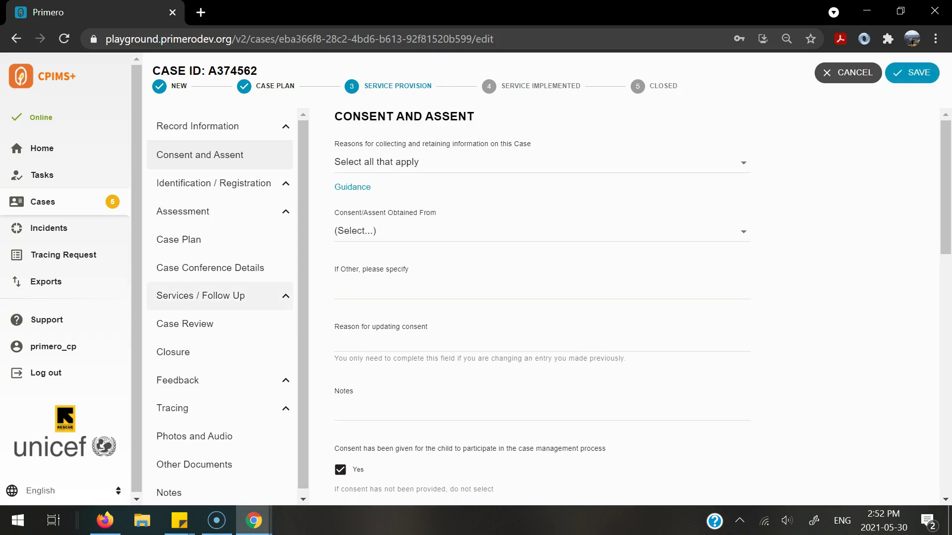
{"action": "left_click", "coordinate": [218, 296]}
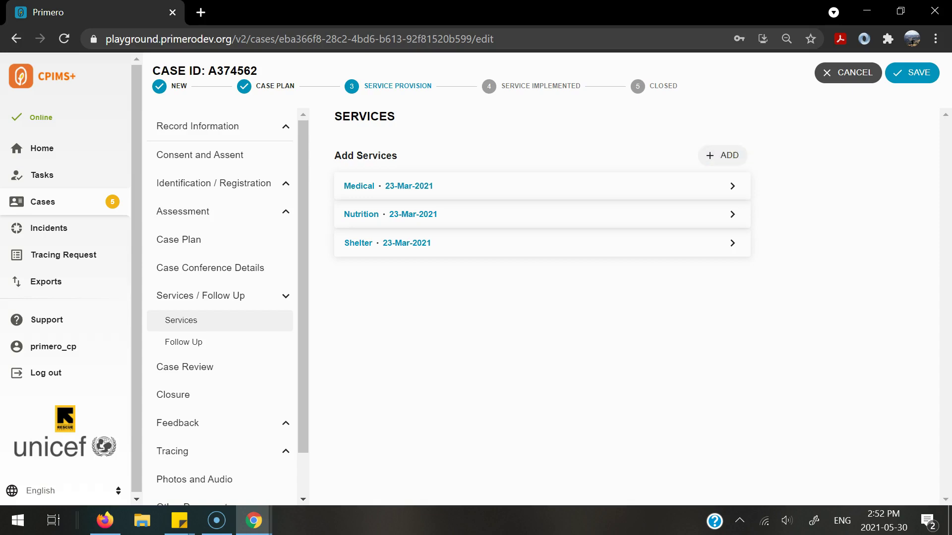
Add a new service with Type of Service set to Alternative care.
{"action": "left_click", "coordinate": [724, 155]}
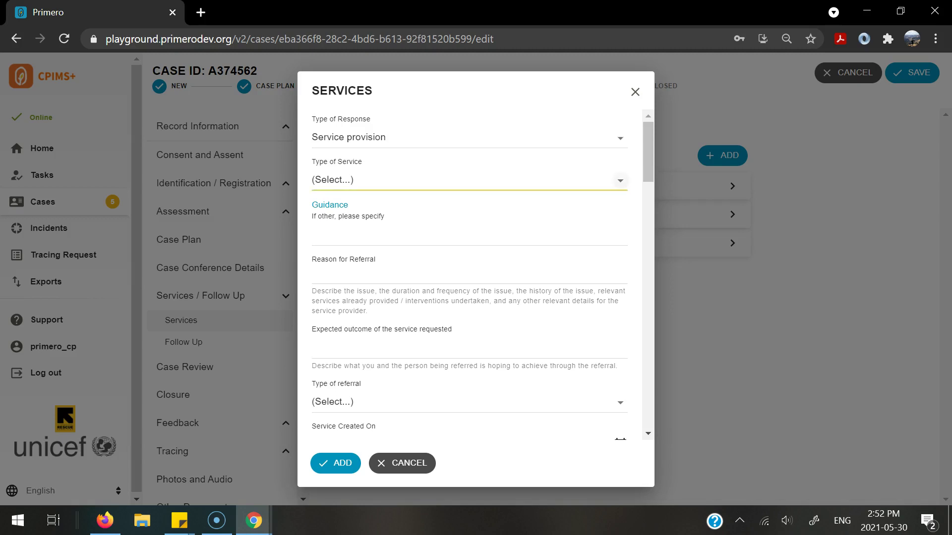
{"action": "left_click", "coordinate": [620, 180]}
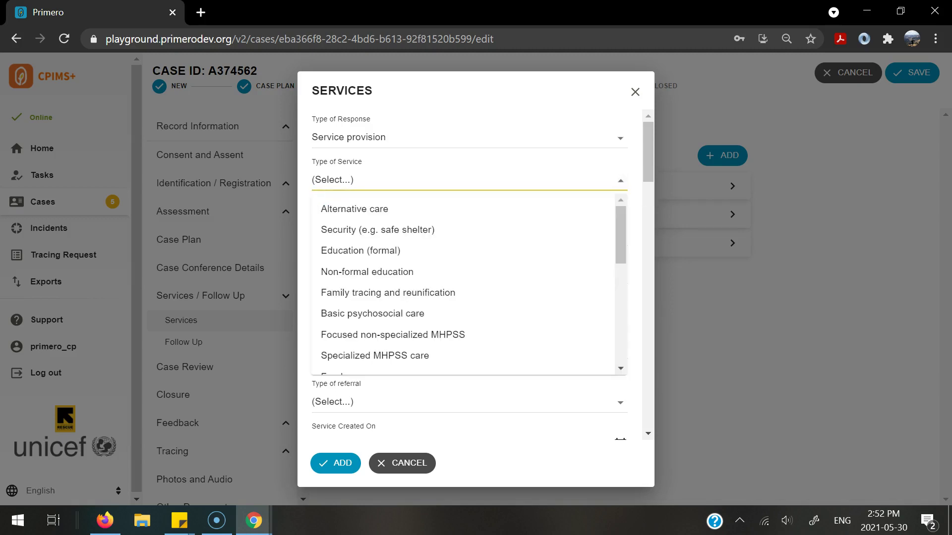
{"action": "key", "text": "Down"}
{"action": "key", "text": "Return"}
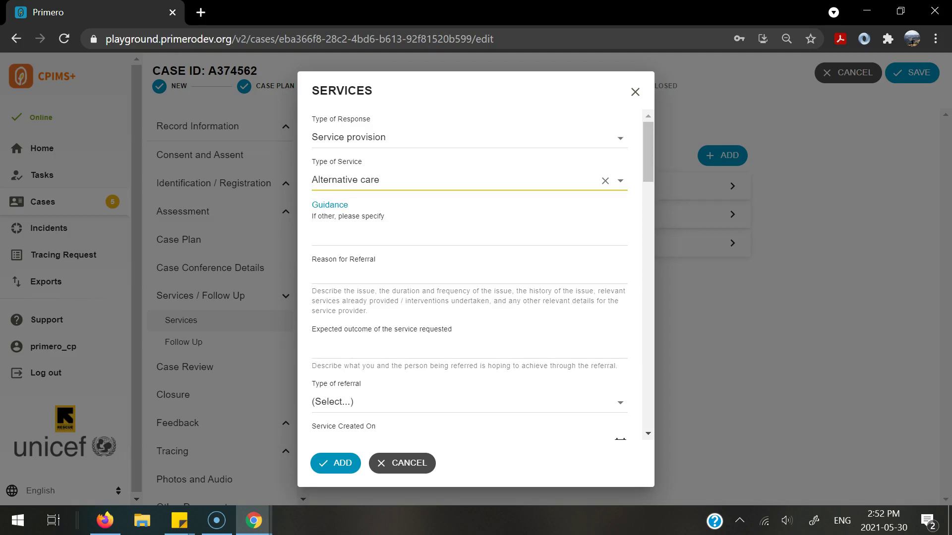
Set Type of referral to Internal Referral and scroll down to Internal Referral Details.
{"action": "scroll", "coordinate": [476, 276], "scroll_direction": "down", "scroll_amount": 1}
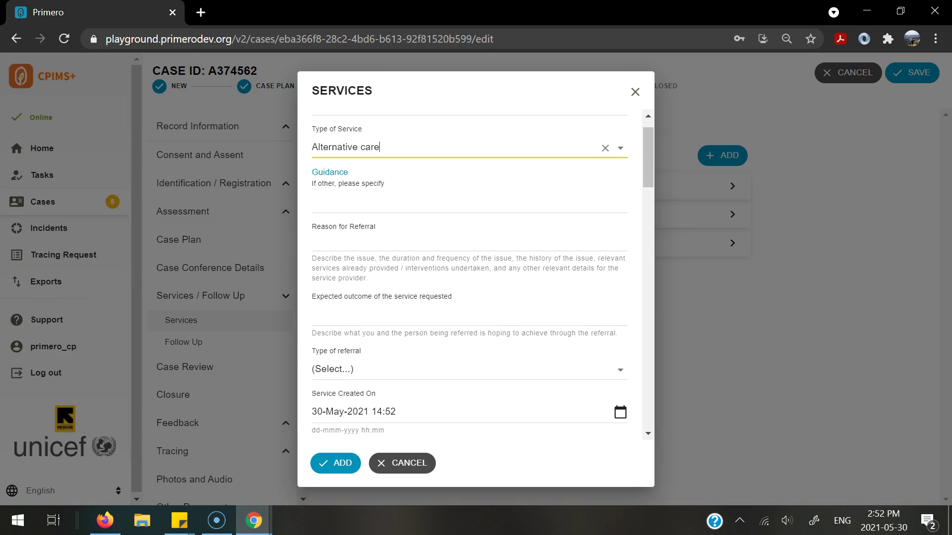
{"action": "scroll", "coordinate": [476, 276], "scroll_direction": "down", "scroll_amount": 1}
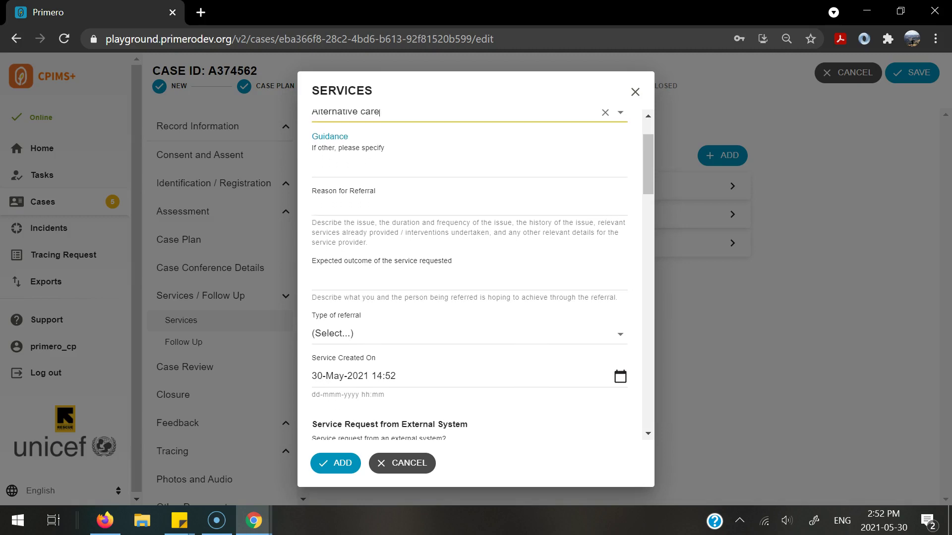
{"action": "scroll", "coordinate": [476, 276], "scroll_direction": "down", "scroll_amount": 3}
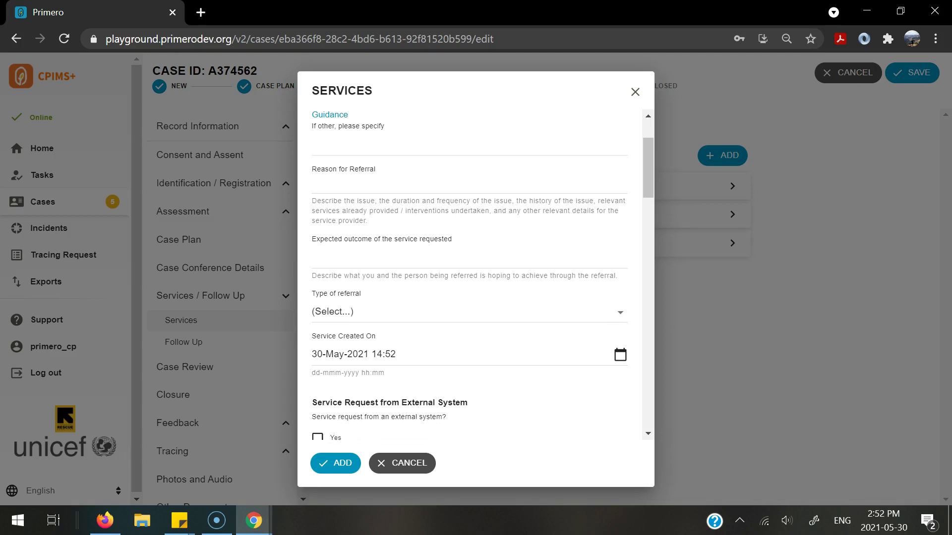
{"action": "scroll", "coordinate": [476, 275], "scroll_direction": "down", "scroll_amount": 1}
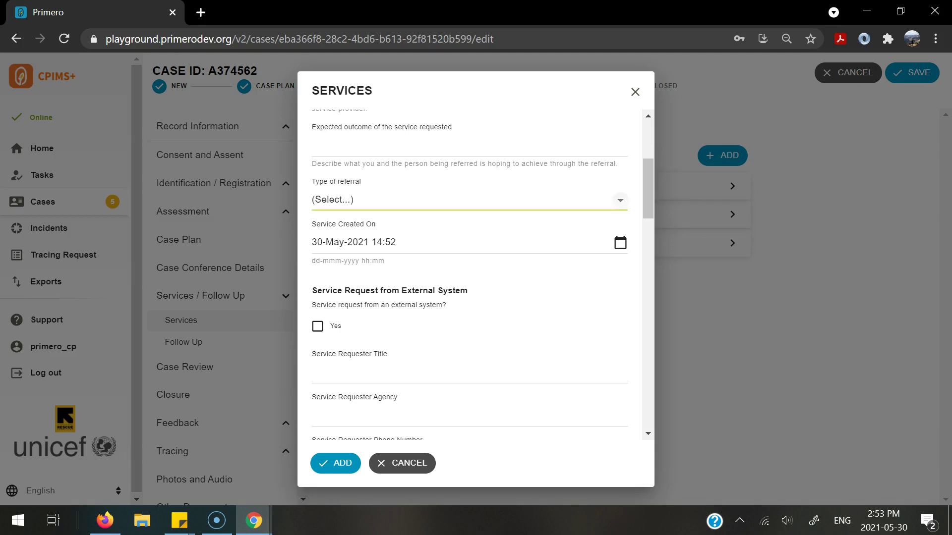
{"action": "left_click", "coordinate": [620, 200]}
{"action": "key", "text": "Return"}
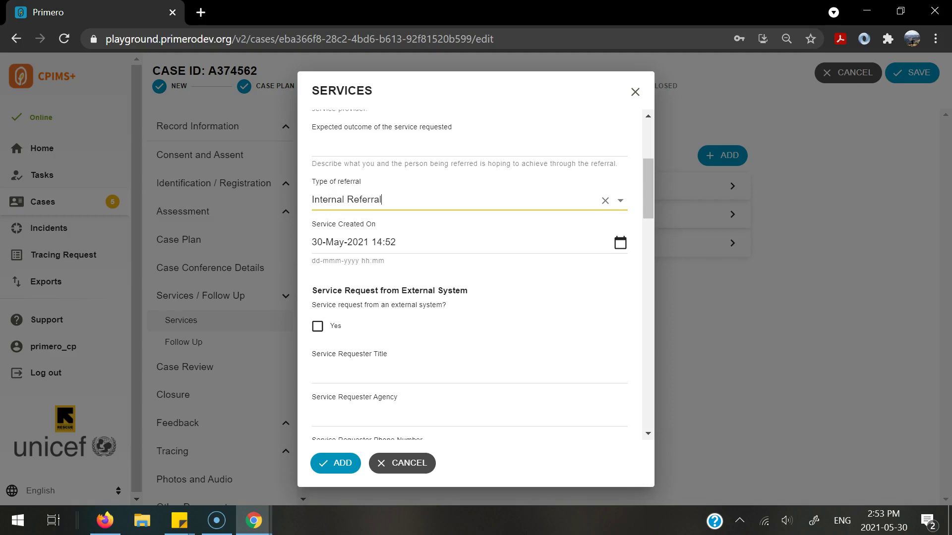
{"action": "scroll", "coordinate": [476, 273], "scroll_direction": "down", "scroll_amount": 3}
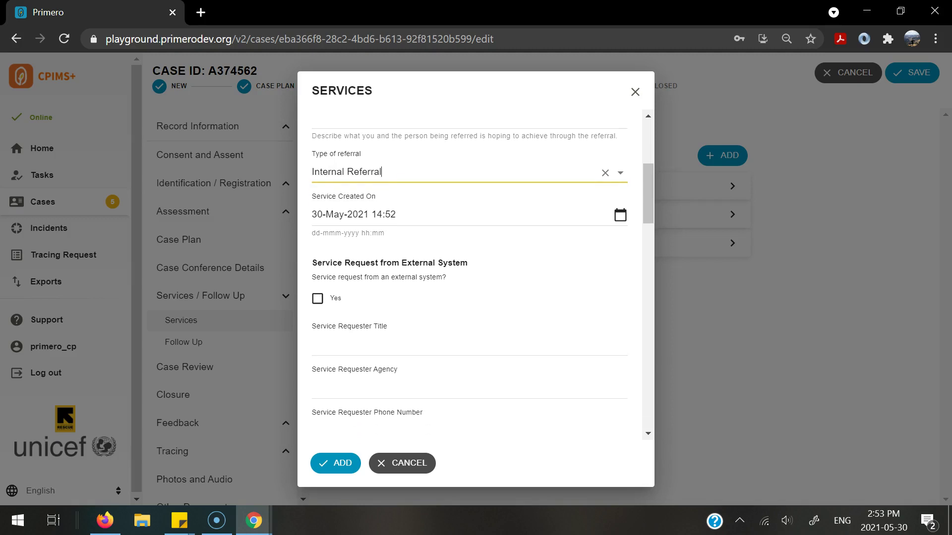
{"action": "scroll", "coordinate": [469, 277], "scroll_direction": "down", "scroll_amount": 2}
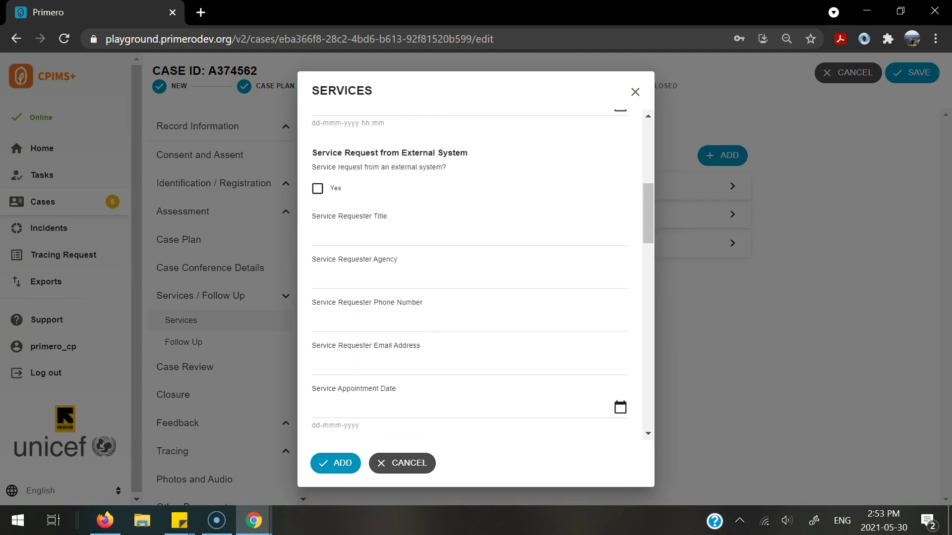
{"action": "scroll", "coordinate": [469, 272], "scroll_direction": "down", "scroll_amount": 1}
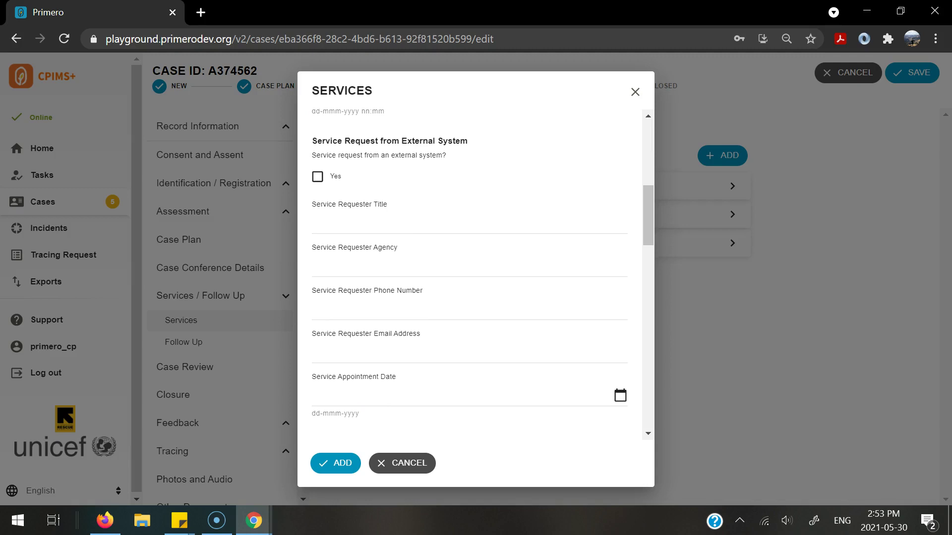
{"action": "scroll", "coordinate": [476, 272], "scroll_direction": "down", "scroll_amount": 1}
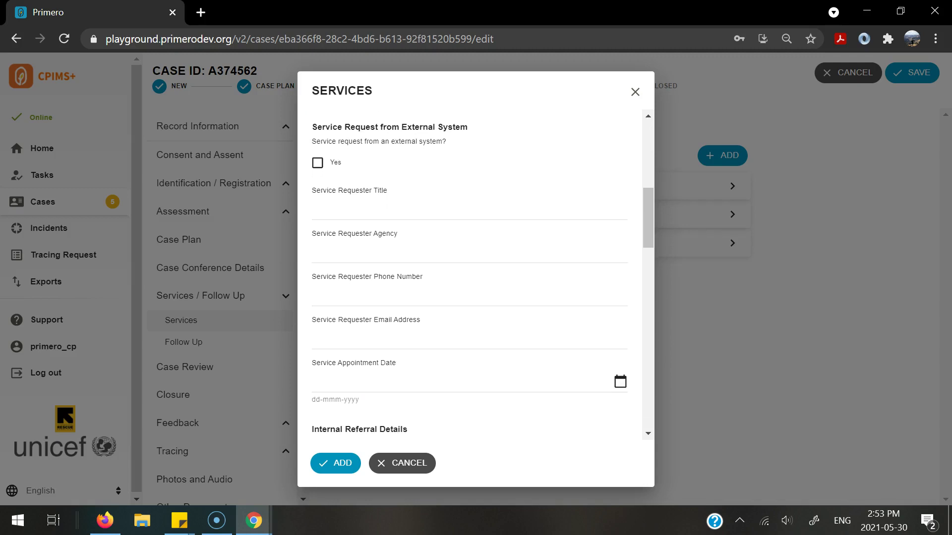
{"action": "scroll", "coordinate": [476, 273], "scroll_direction": "down", "scroll_amount": 5}
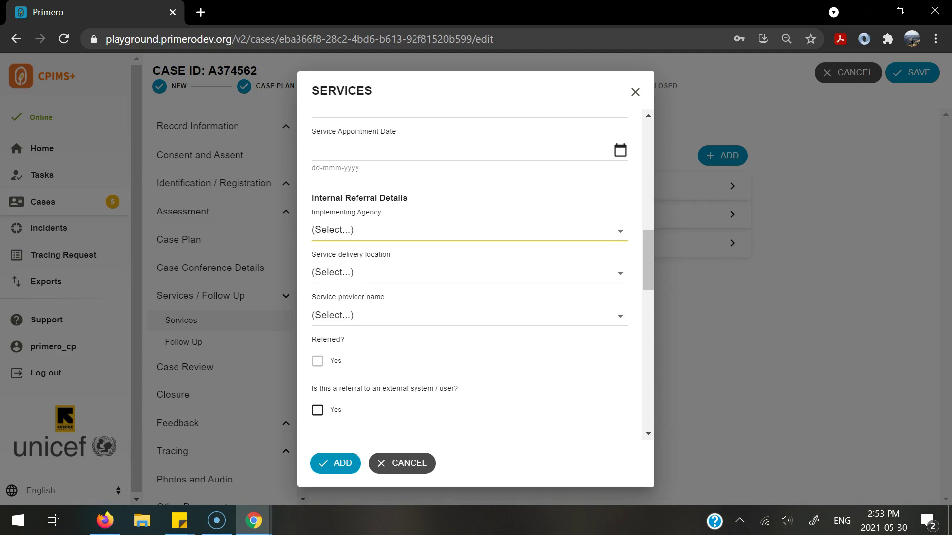
Set Implementing Agency to UNICEF and Service provider name to the second listed caseworker.
{"action": "left_click", "coordinate": [621, 231]}
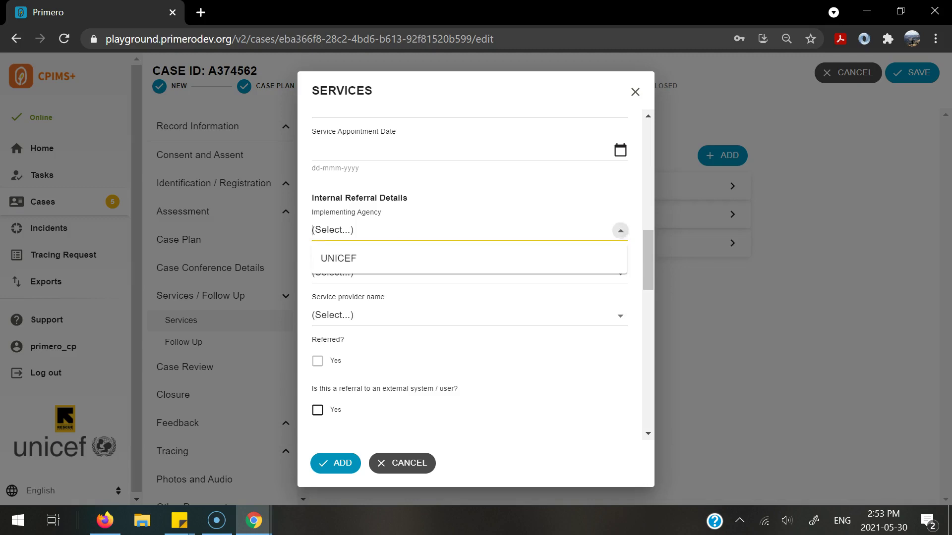
{"action": "key", "text": "Return"}
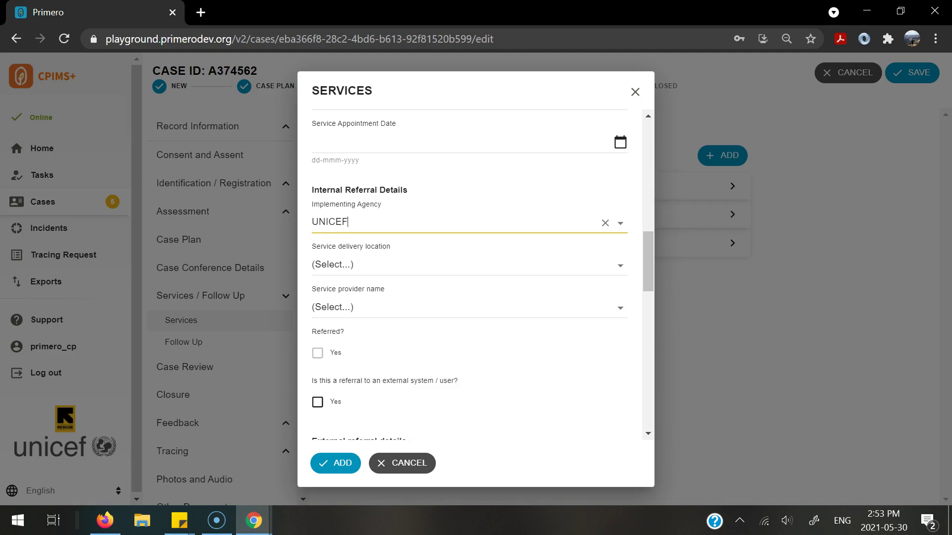
{"action": "scroll", "coordinate": [620, 288], "scroll_direction": "down", "scroll_amount": 1}
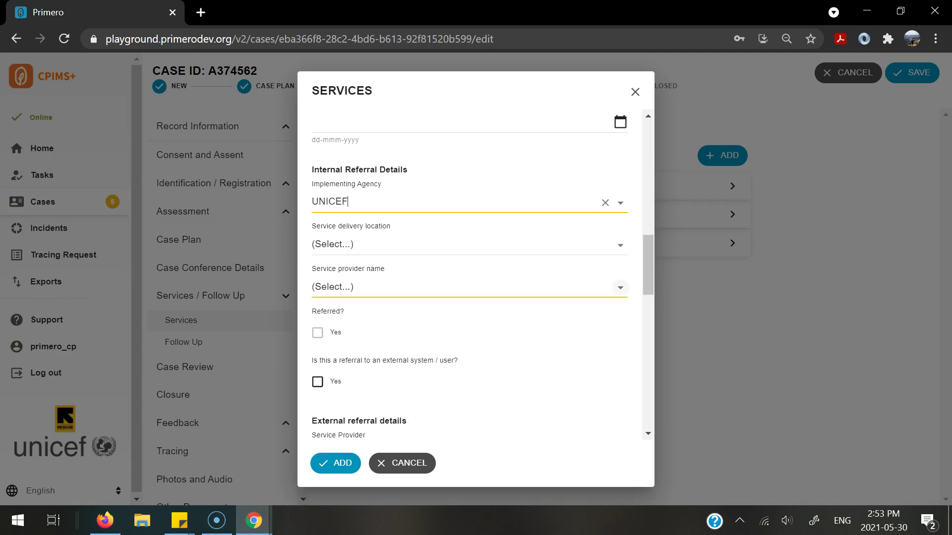
{"action": "left_click", "coordinate": [620, 288]}
{"action": "key", "text": "Down"}
{"action": "key", "text": "Down"}
{"action": "key", "text": "Return"}
{"action": "scroll", "coordinate": [476, 274], "scroll_direction": "down", "scroll_amount": 1}
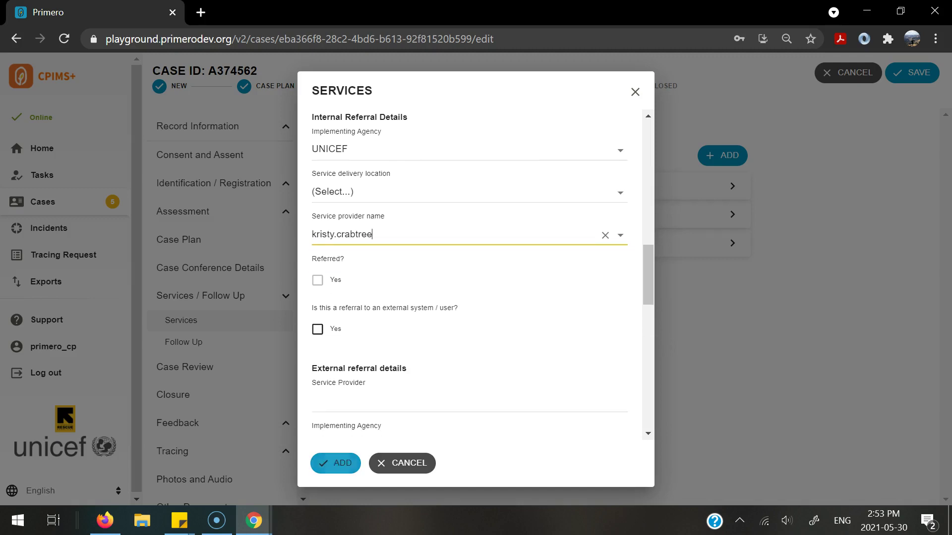
{"action": "scroll", "coordinate": [476, 274], "scroll_direction": "down", "scroll_amount": 1}
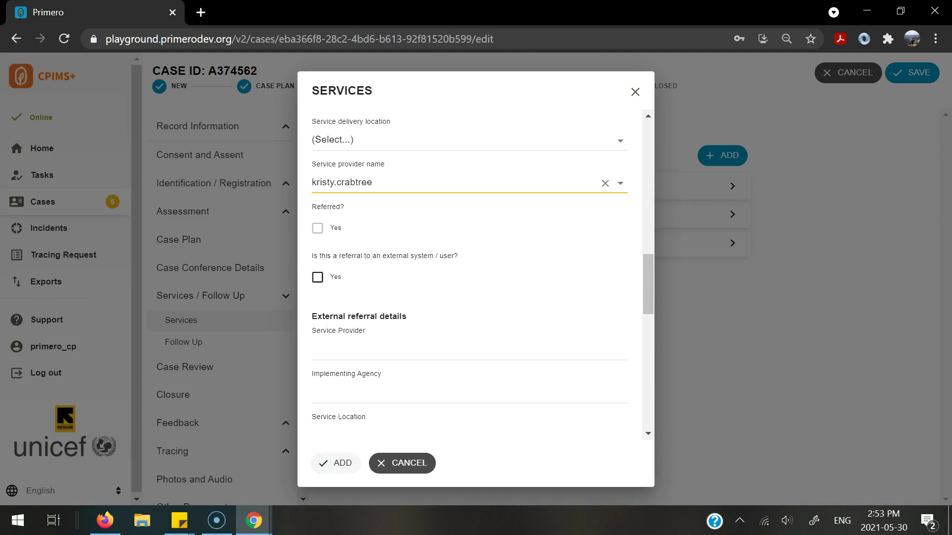
Add the Alternative care service, save the case, and refer it without notes.
{"action": "left_click", "coordinate": [335, 463]}
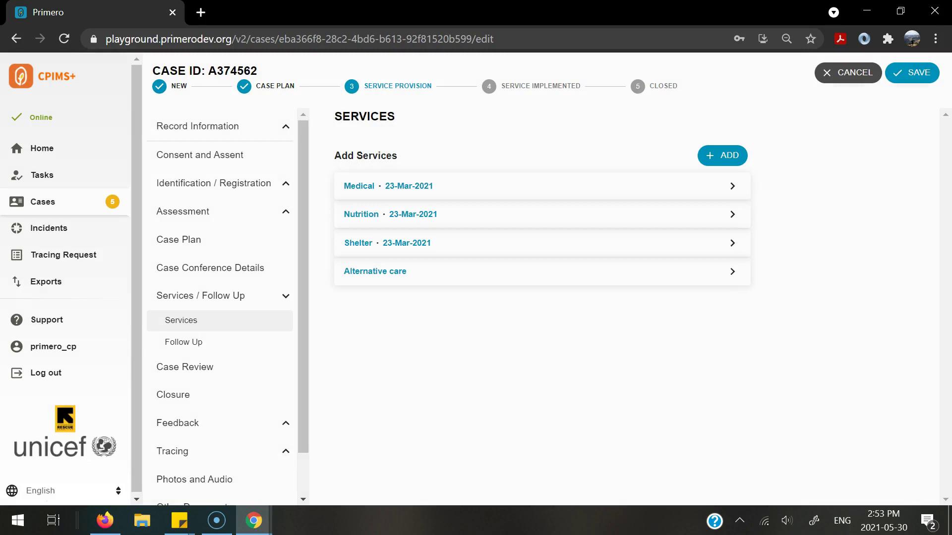
{"action": "left_click", "coordinate": [915, 73]}
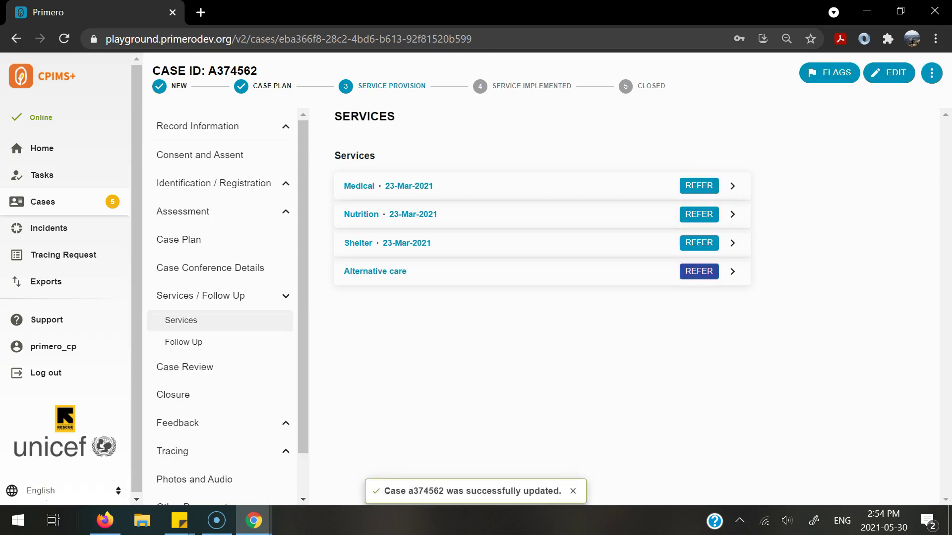
{"action": "left_click", "coordinate": [699, 272]}
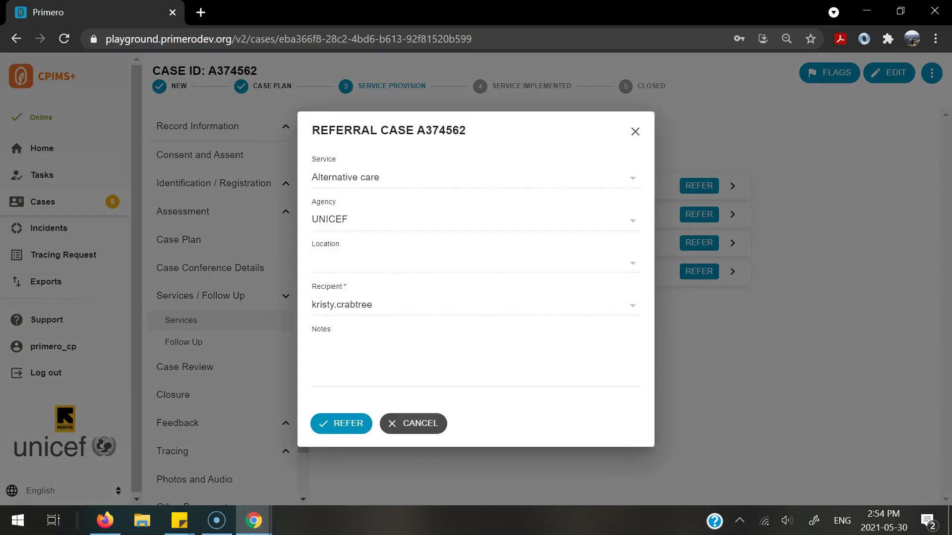
{"action": "left_click", "coordinate": [475, 357]}
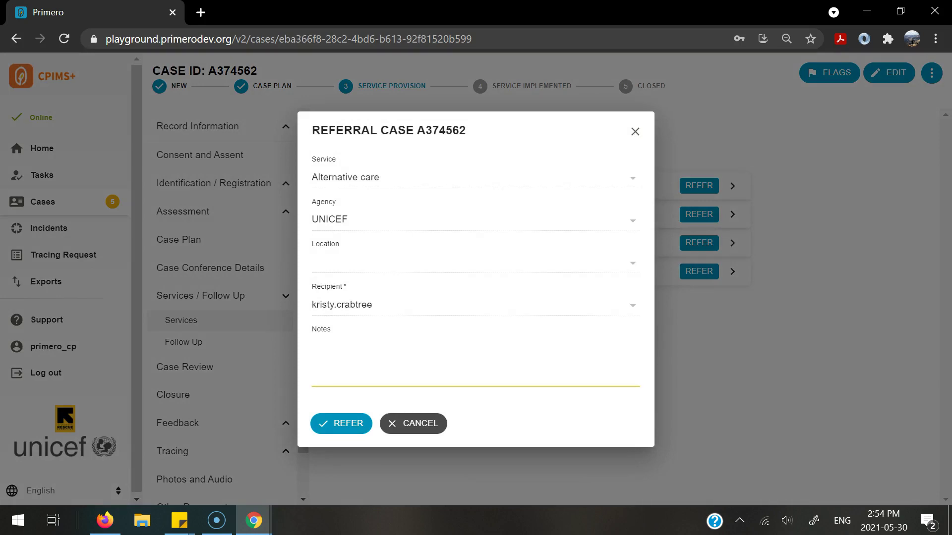
{"action": "key", "text": "Tab"}
{"action": "key", "text": "Return"}
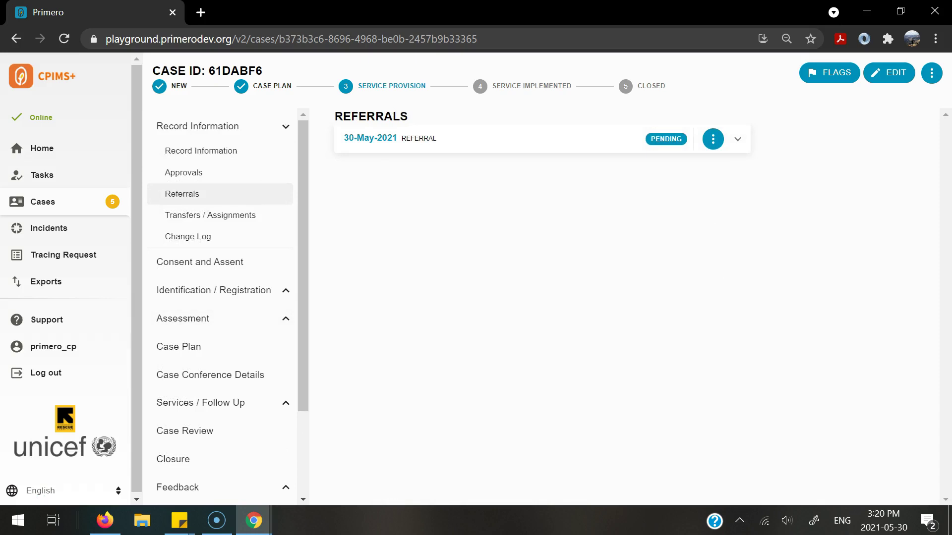
Expand the Pending referral card to show Alternative care, UNICEF and consent override No.
{"action": "left_click", "coordinate": [737, 139]}
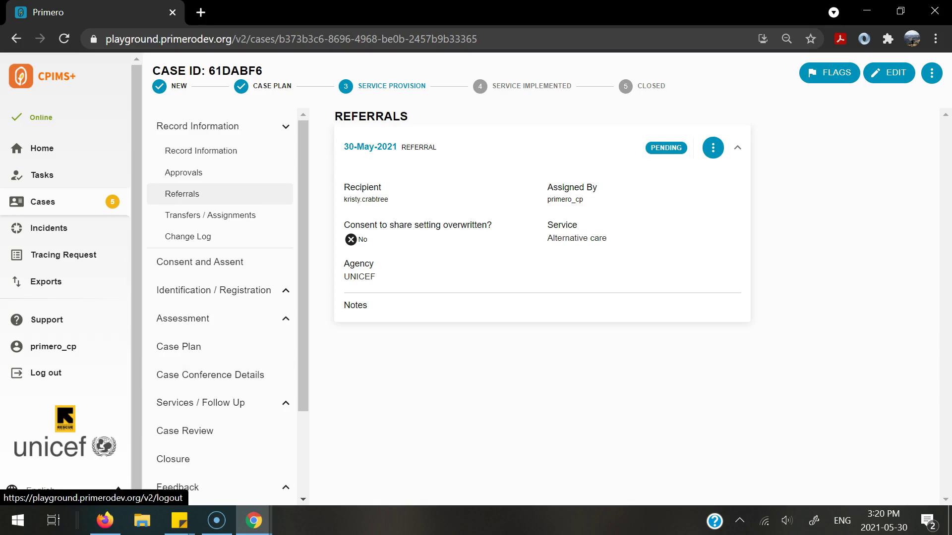
{"action": "left_click", "coordinate": [45, 373]}
{"action": "key", "text": "Tab"}
{"action": "type", "text": "********"}
{"action": "key", "text": "Return"}
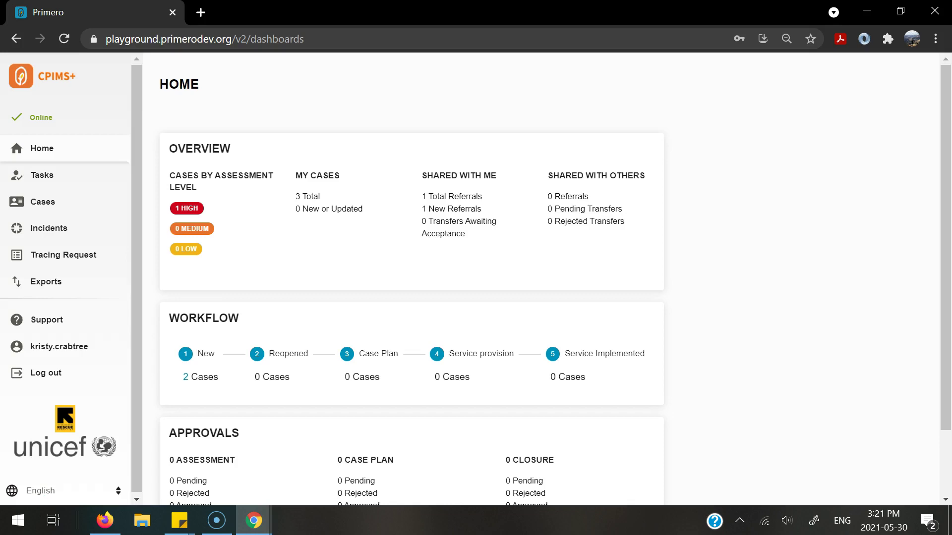
{"action": "left_click", "coordinate": [455, 209]}
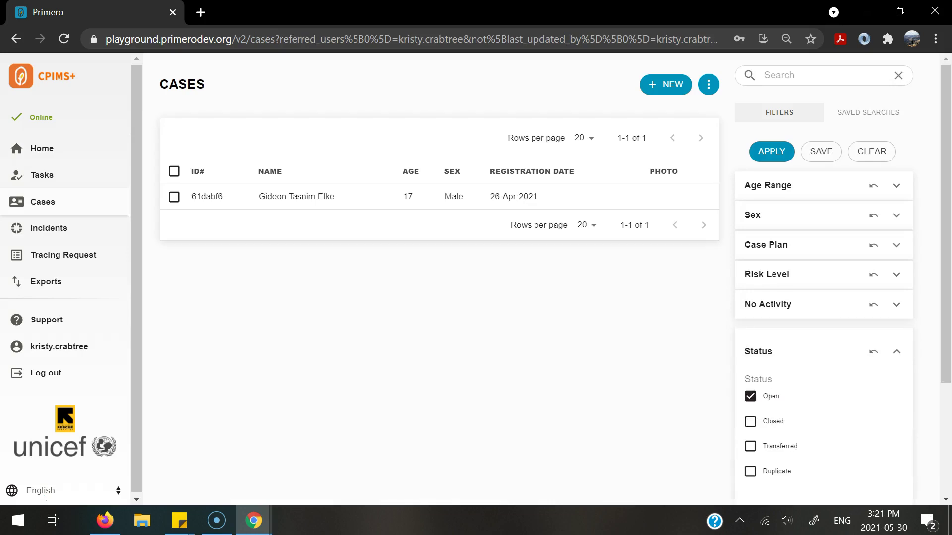
{"action": "left_click", "coordinate": [296, 196]}
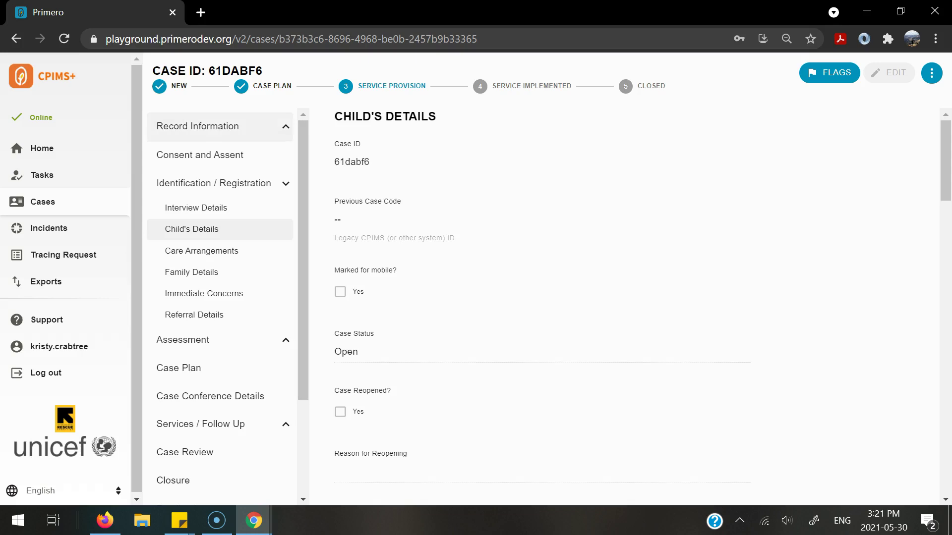
Accept the 30-May-2021 Alternative care referral under Record Information > Referrals.
{"action": "left_click", "coordinate": [197, 126]}
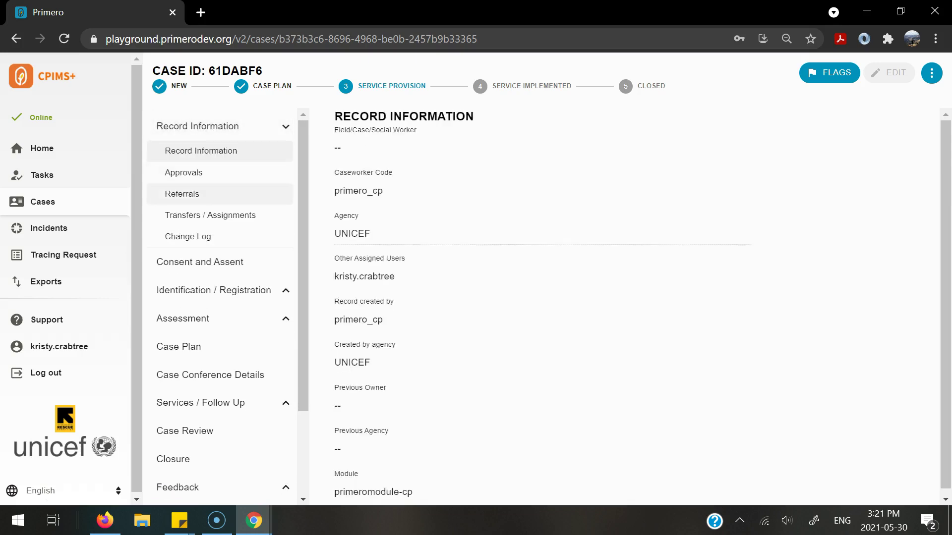
{"action": "left_click", "coordinate": [182, 194]}
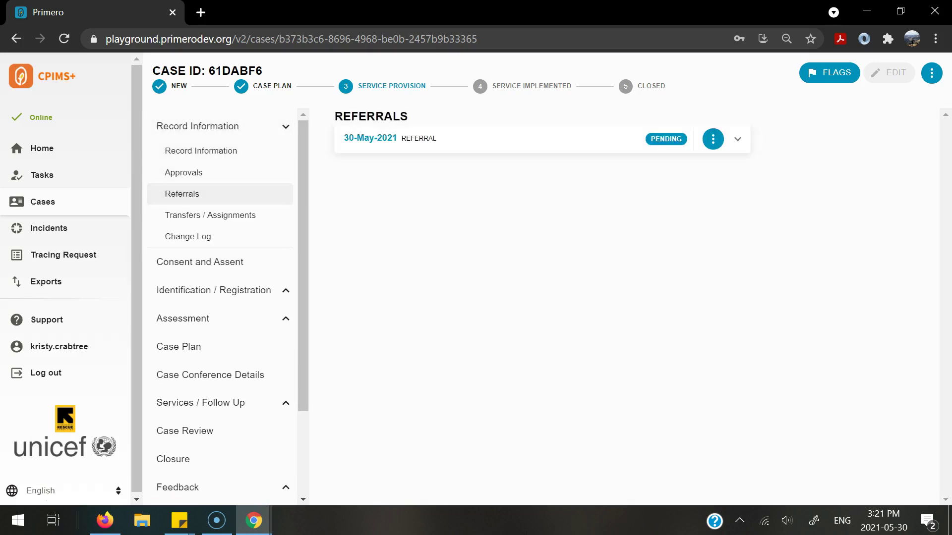
{"action": "left_click", "coordinate": [738, 139]}
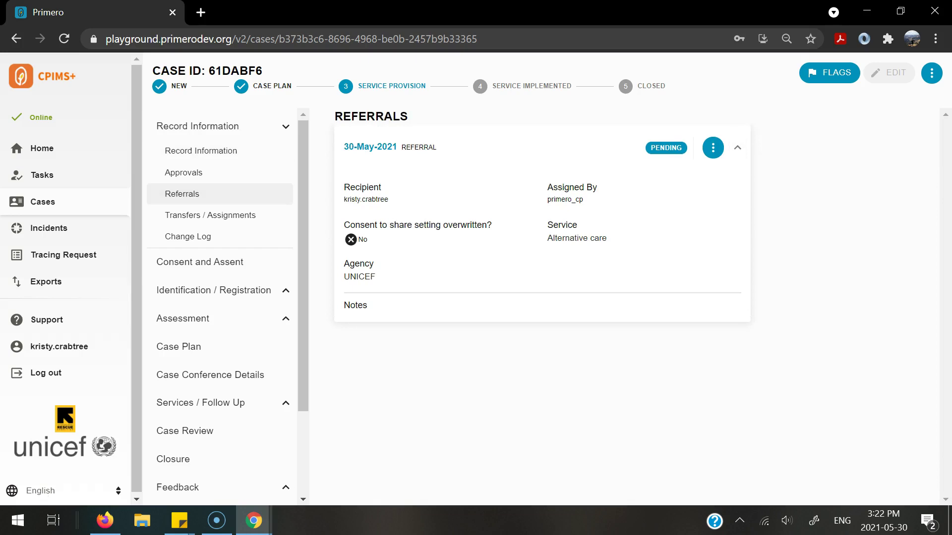
{"action": "left_click", "coordinate": [713, 147]}
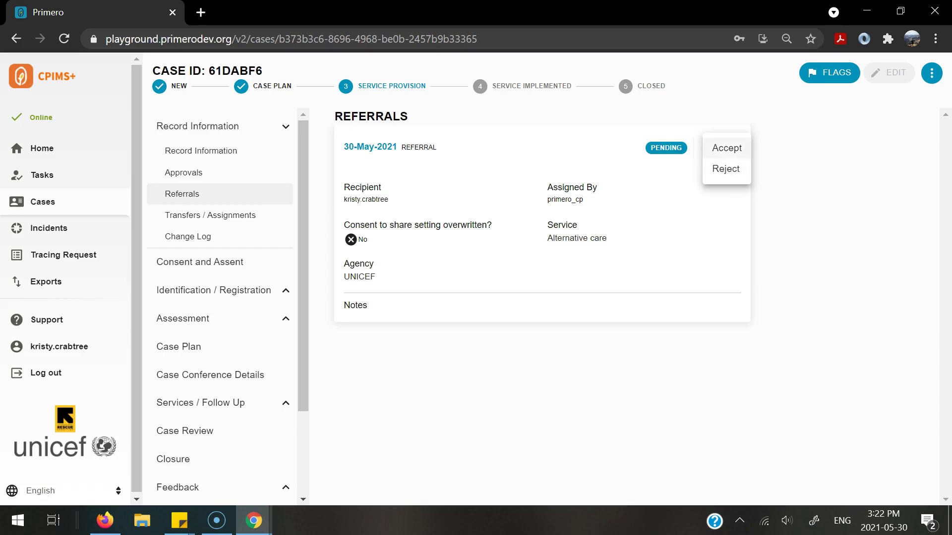
{"action": "left_click", "coordinate": [726, 148]}
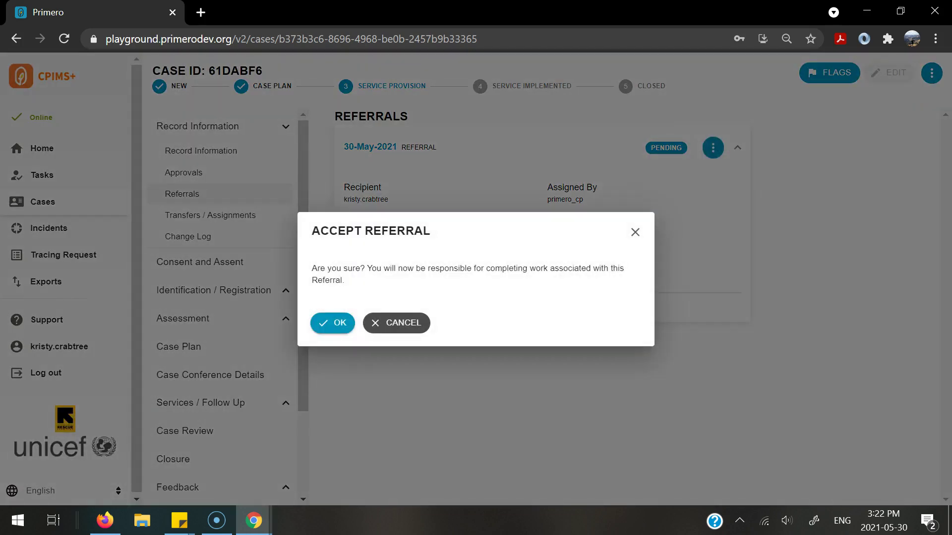
{"action": "left_click", "coordinate": [332, 323]}
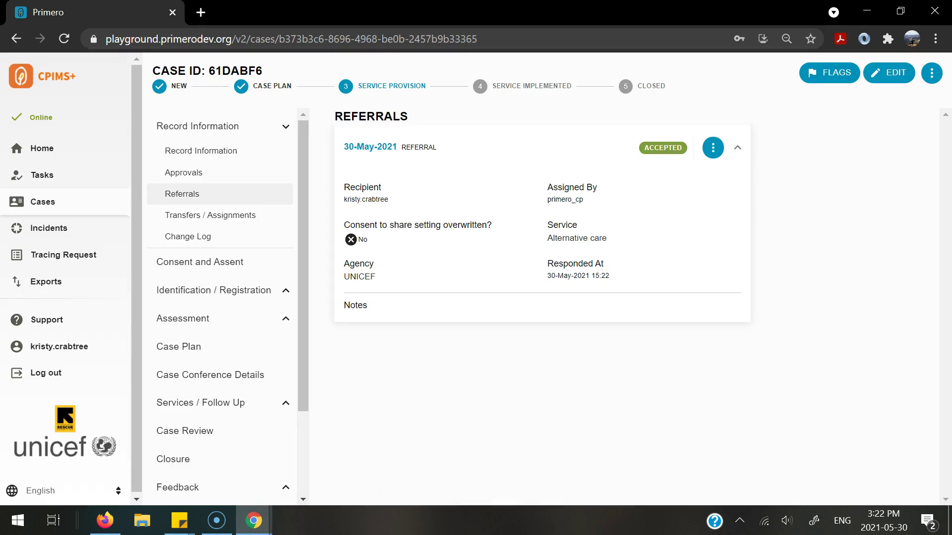
Review the Alternative care service, then reopen it for editing with the case in edit mode.
{"action": "scroll", "coordinate": [219, 308], "scroll_direction": "down", "scroll_amount": 2}
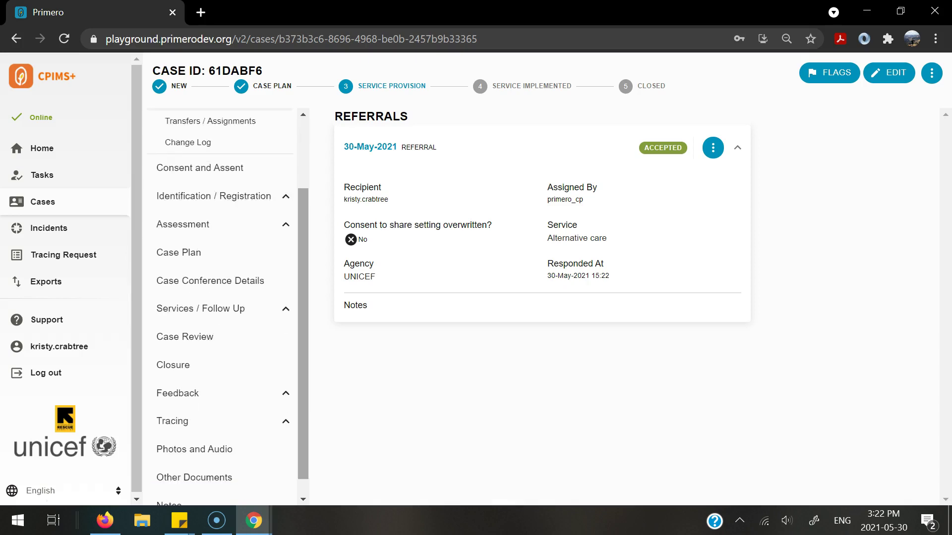
{"action": "left_click", "coordinate": [218, 309]}
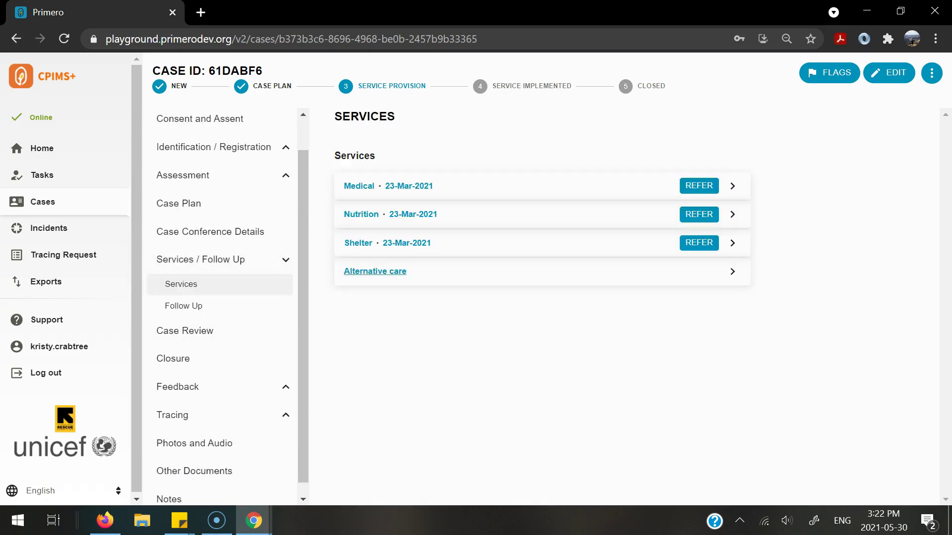
{"action": "left_click", "coordinate": [375, 271]}
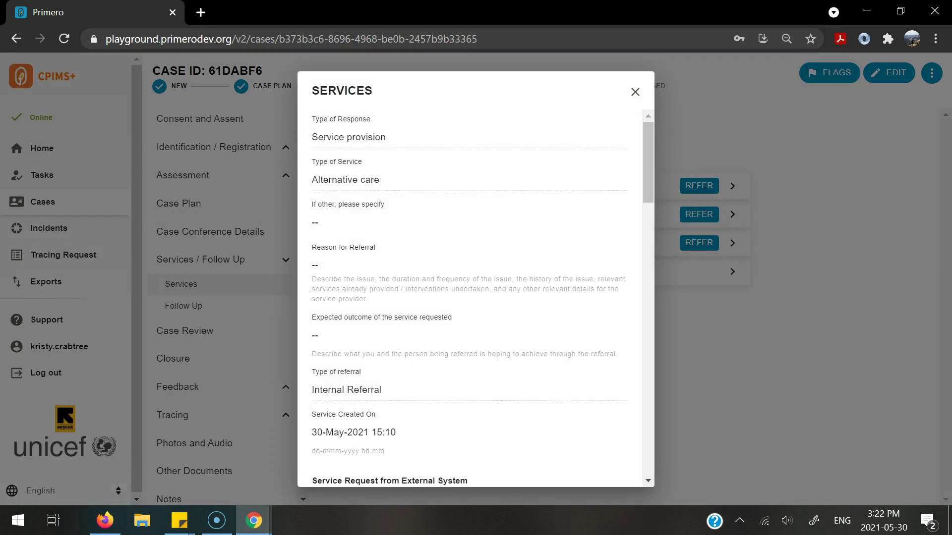
{"action": "key", "text": "Escape"}
{"action": "left_click", "coordinate": [889, 73]}
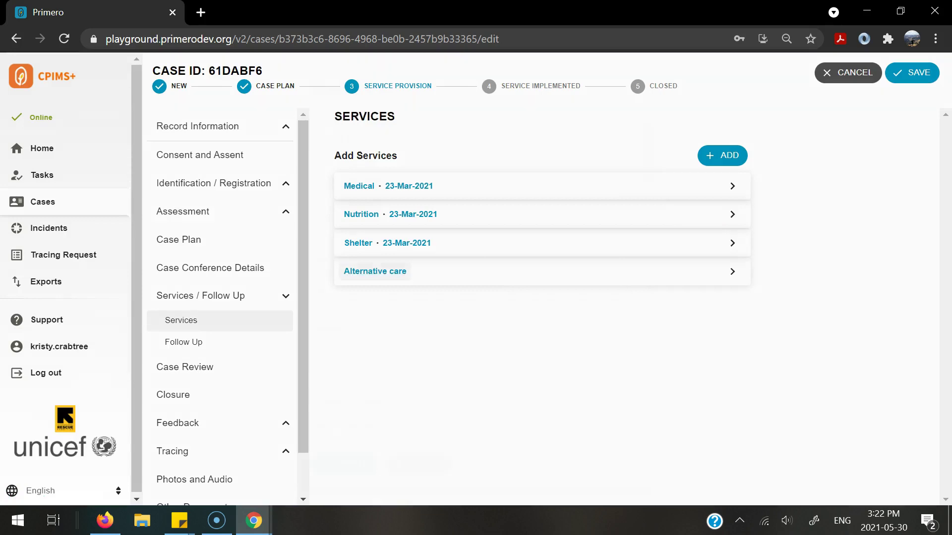
{"action": "left_click", "coordinate": [374, 272]}
Set Service completed to 30-May-2021 15:22, update the service, and save the case.
{"action": "scroll", "coordinate": [375, 271], "scroll_direction": "down", "scroll_amount": 2}
{"action": "scroll", "coordinate": [476, 273], "scroll_direction": "down", "scroll_amount": 10}
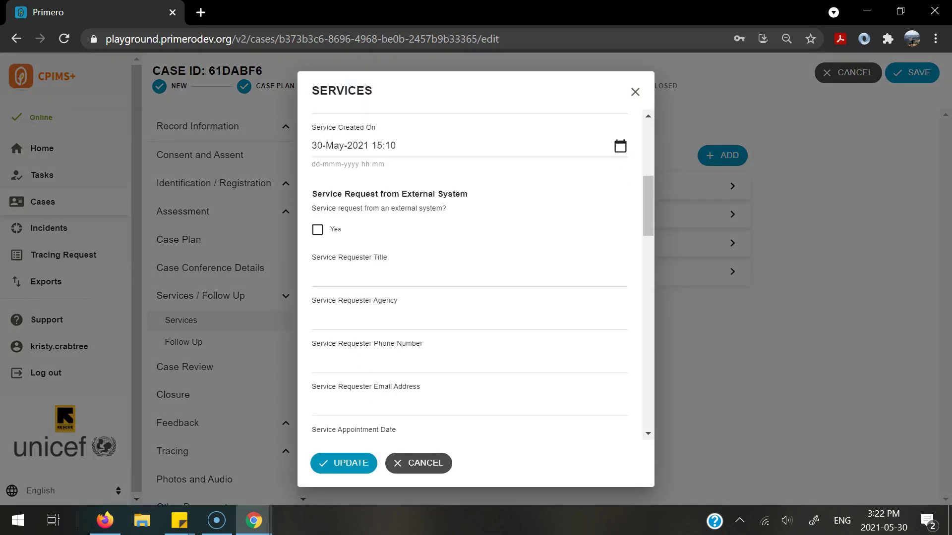
{"action": "scroll", "coordinate": [476, 272], "scroll_direction": "down", "scroll_amount": 12}
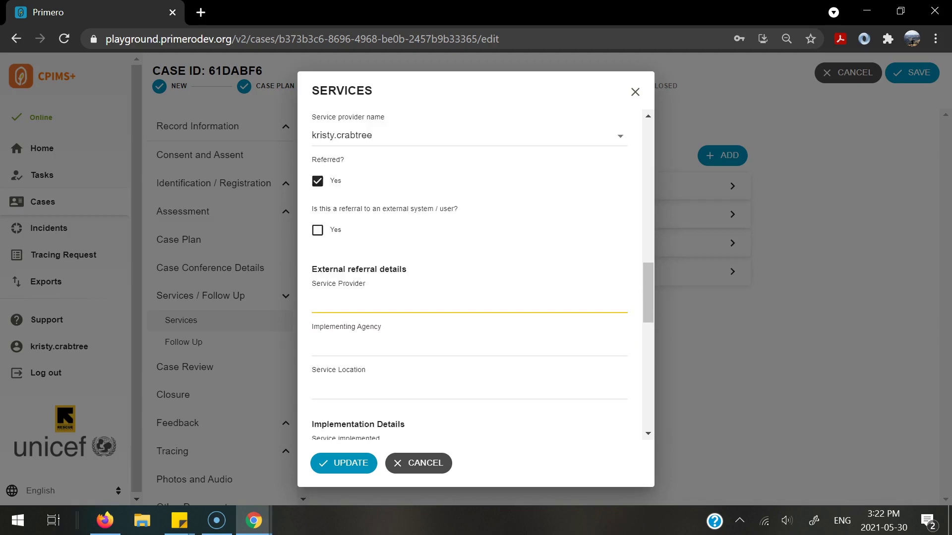
{"action": "scroll", "coordinate": [476, 273], "scroll_direction": "down", "scroll_amount": 1}
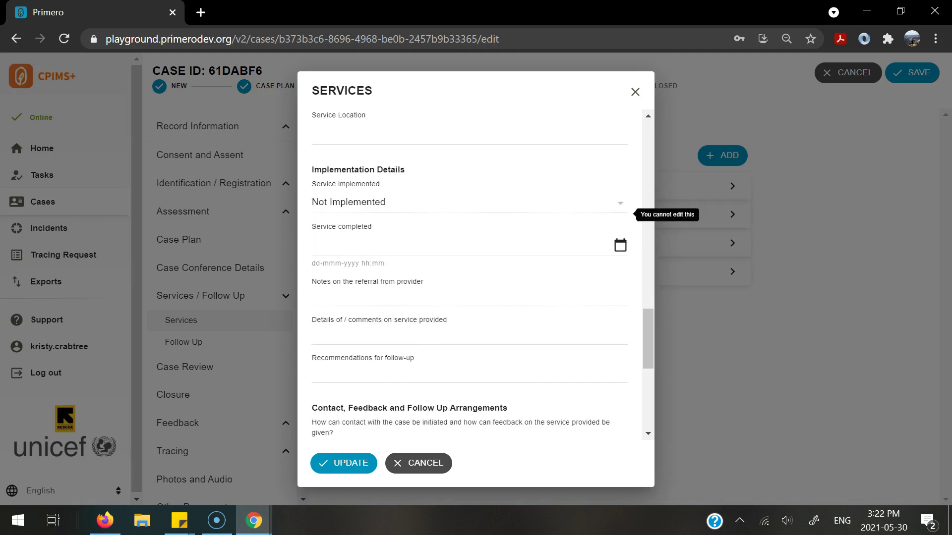
{"action": "left_click", "coordinate": [461, 246]}
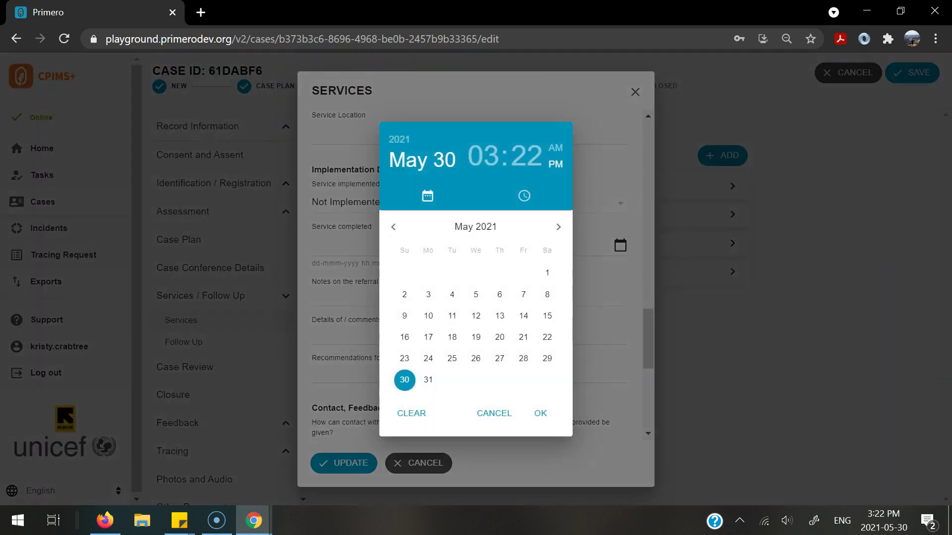
{"action": "left_click", "coordinate": [402, 378]}
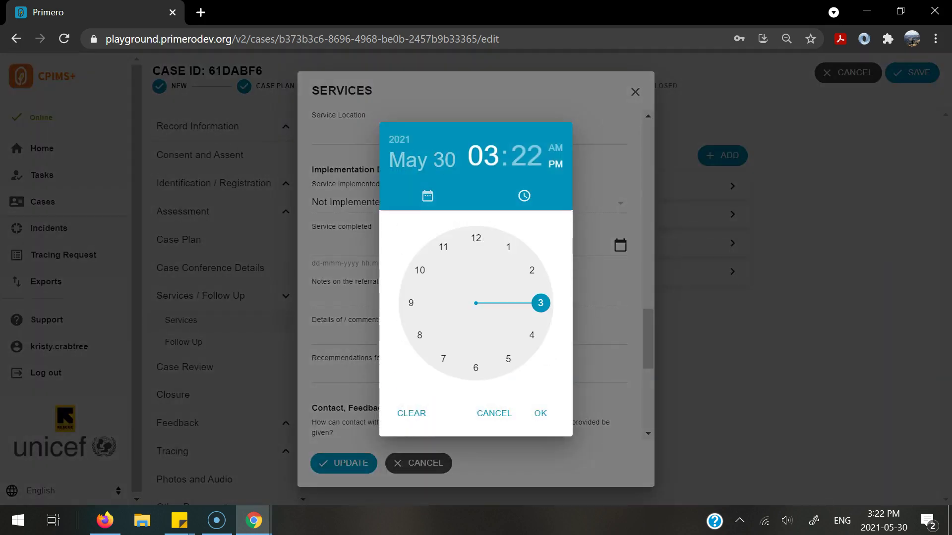
{"action": "left_click", "coordinate": [541, 413]}
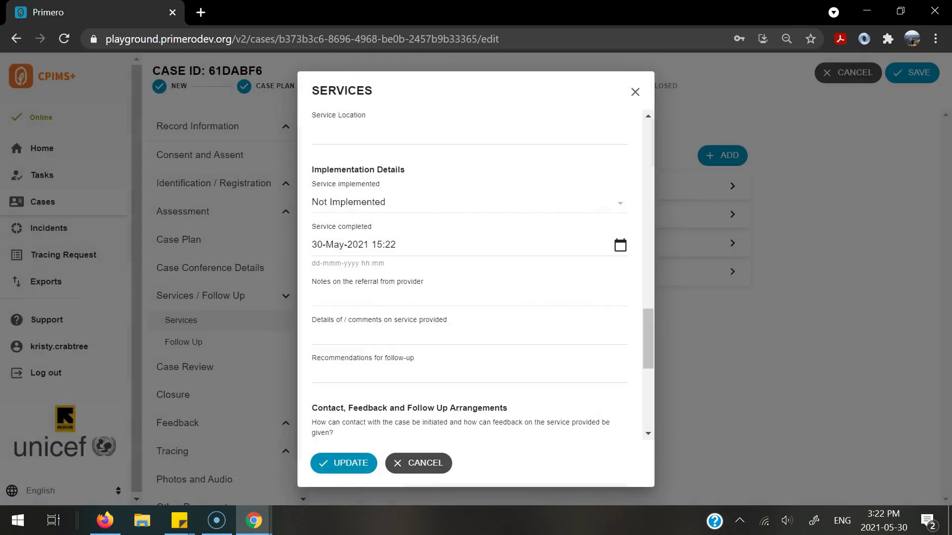
{"action": "left_click", "coordinate": [469, 335]}
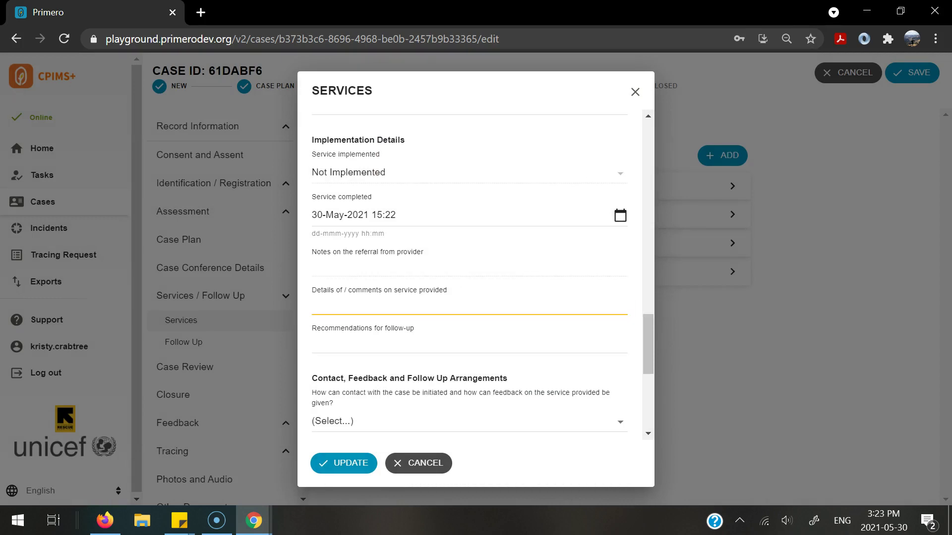
{"action": "left_click", "coordinate": [469, 344]}
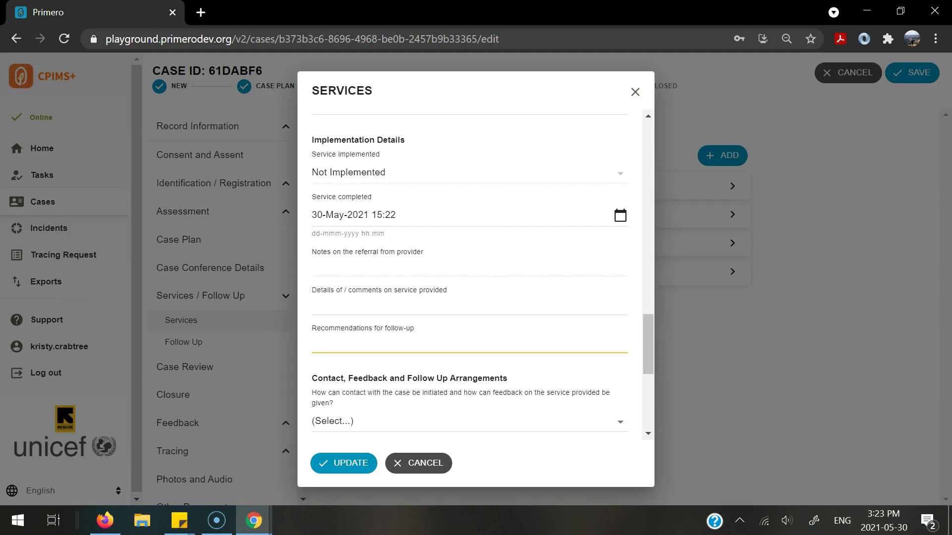
{"action": "left_click", "coordinate": [344, 464]}
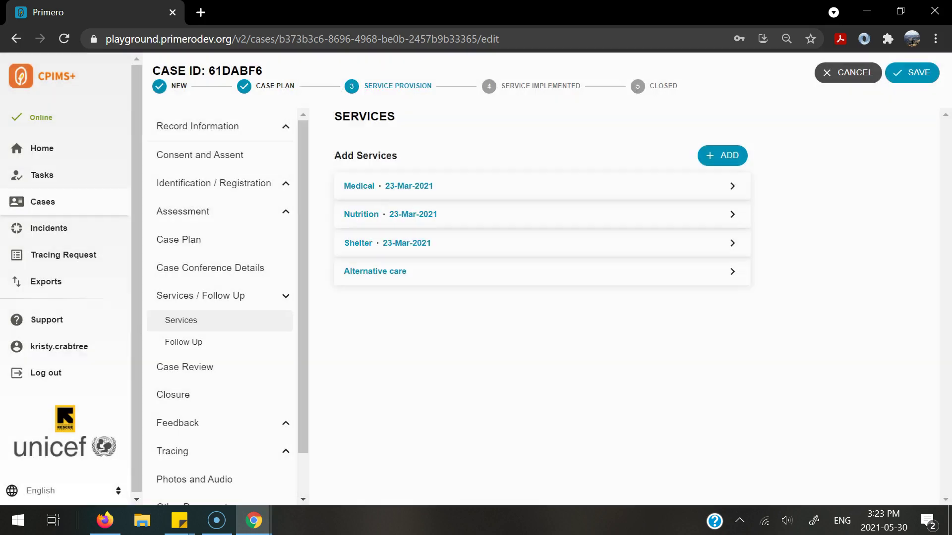
{"action": "left_click", "coordinate": [912, 73]}
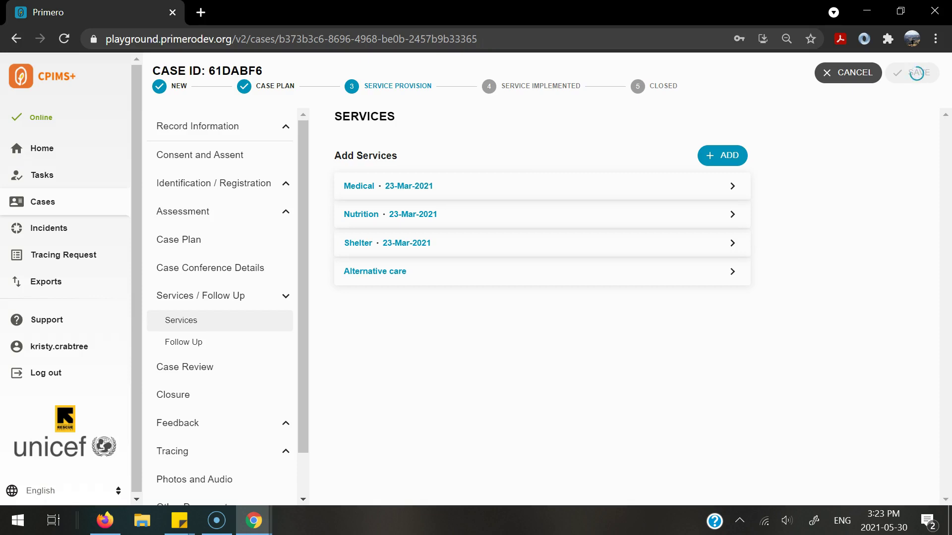
Mark the accepted 30-May-2021 referral as Done from its Record Information > Referrals menu.
{"action": "left_click", "coordinate": [278, 126]}
{"action": "left_click", "coordinate": [254, 195]}
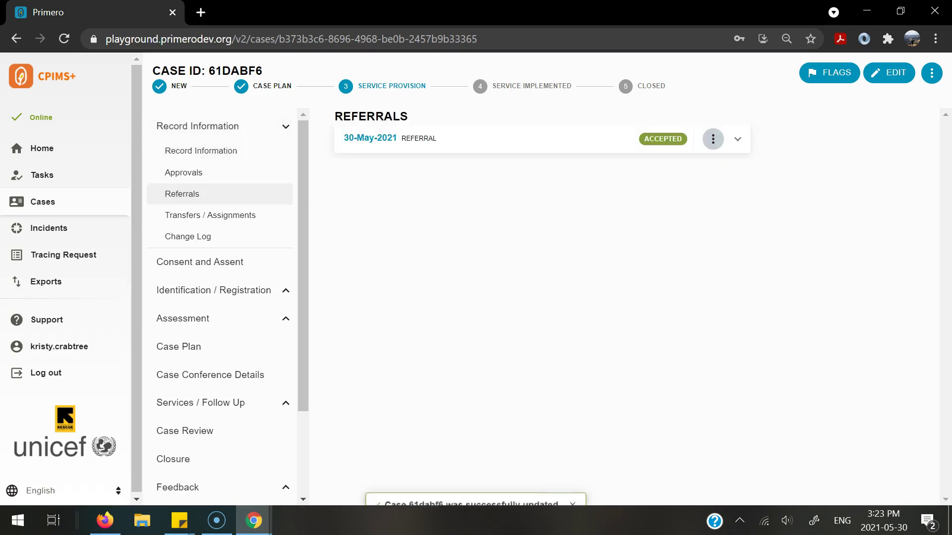
{"action": "left_click", "coordinate": [713, 139]}
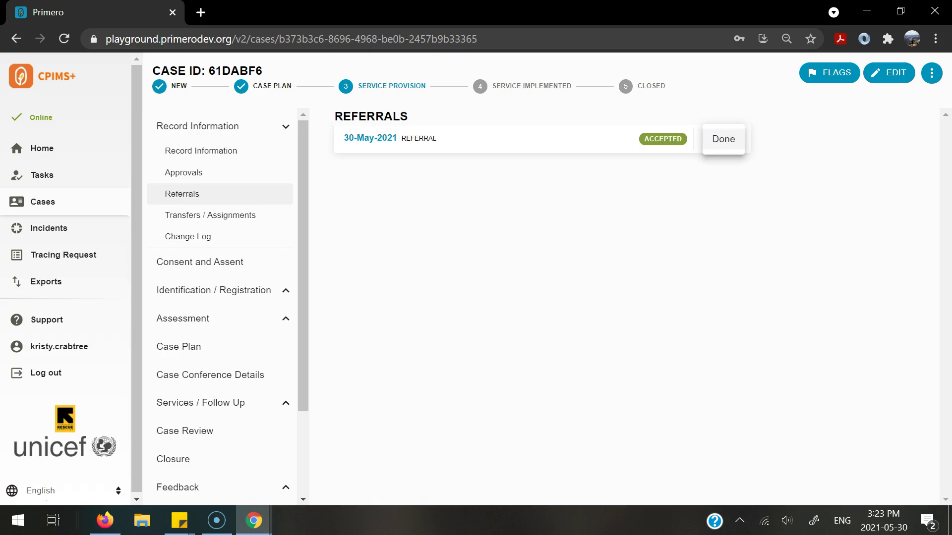
{"action": "left_click", "coordinate": [723, 139]}
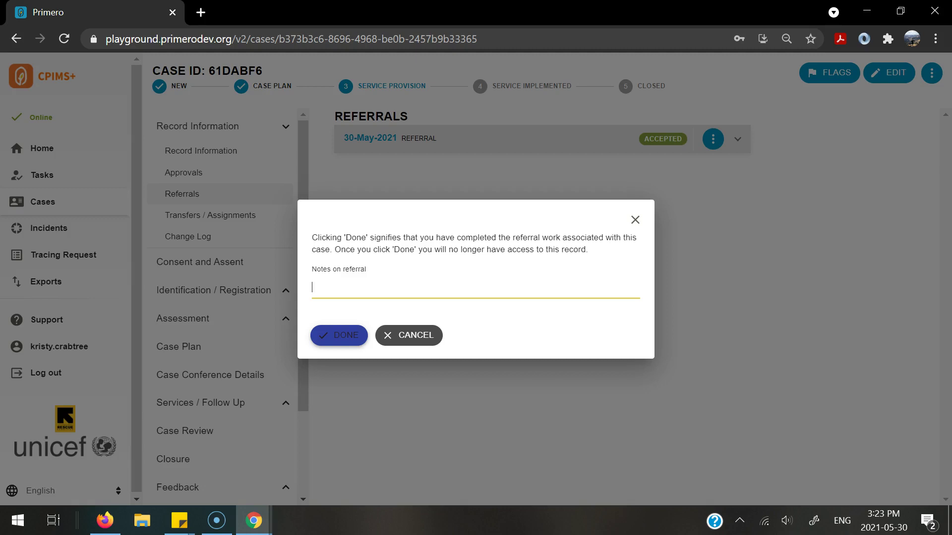
{"action": "left_click", "coordinate": [339, 336]}
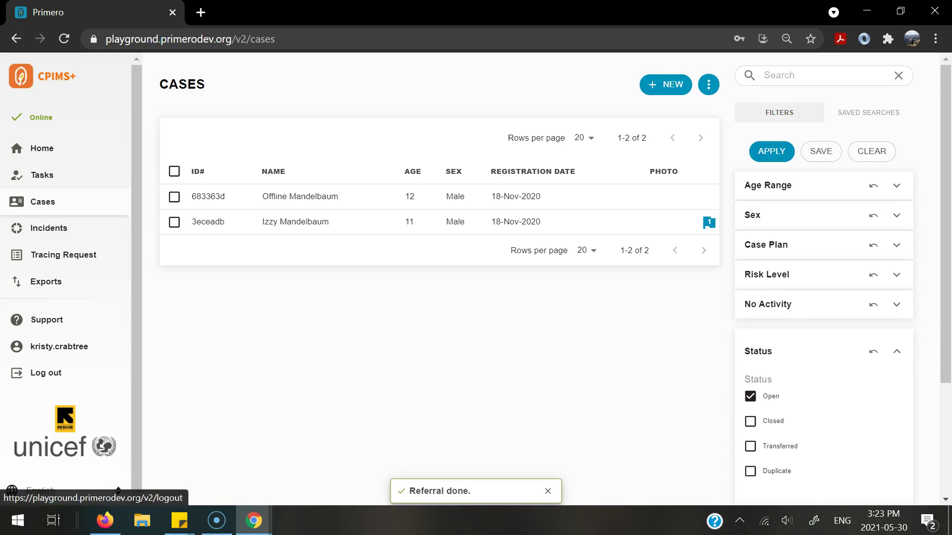
Log back in with the caseworker account's user name and password.
{"action": "left_click", "coordinate": [46, 373]}
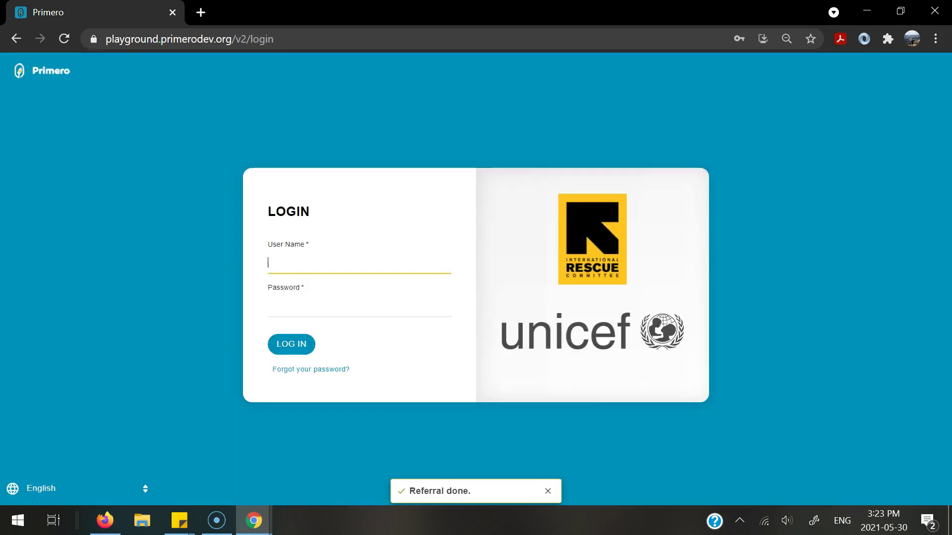
{"action": "type", "text": "primero_cp"}
{"action": "key", "text": "Tab"}
{"action": "type", "text": "••••••••••"}
{"action": "key", "text": "Return"}
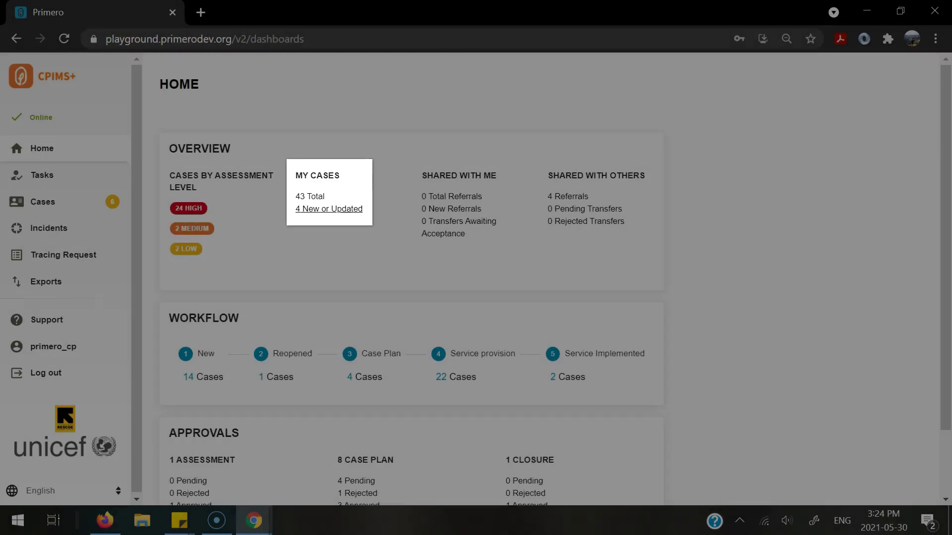
Open case 61DABF6 from 4 New or Updated and show its Services list.
{"action": "left_click", "coordinate": [329, 209]}
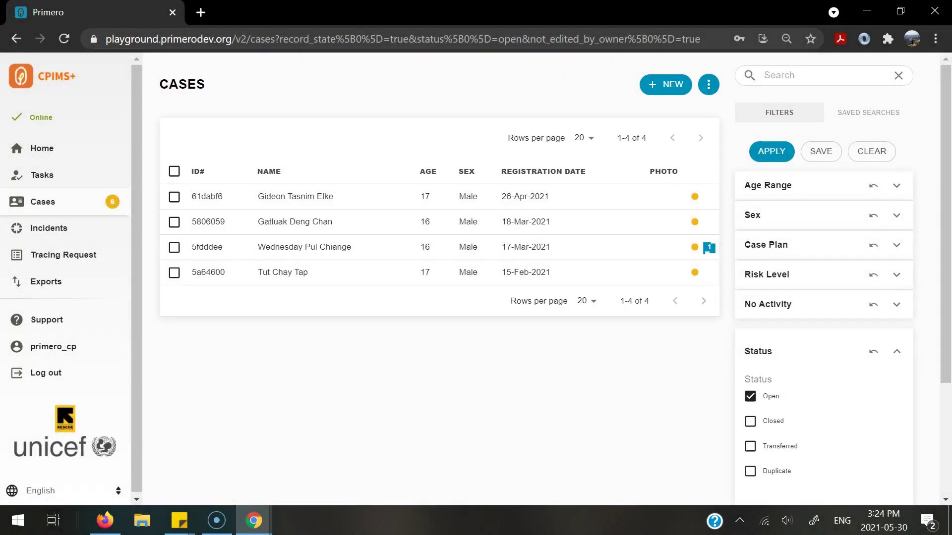
{"action": "left_click", "coordinate": [296, 197]}
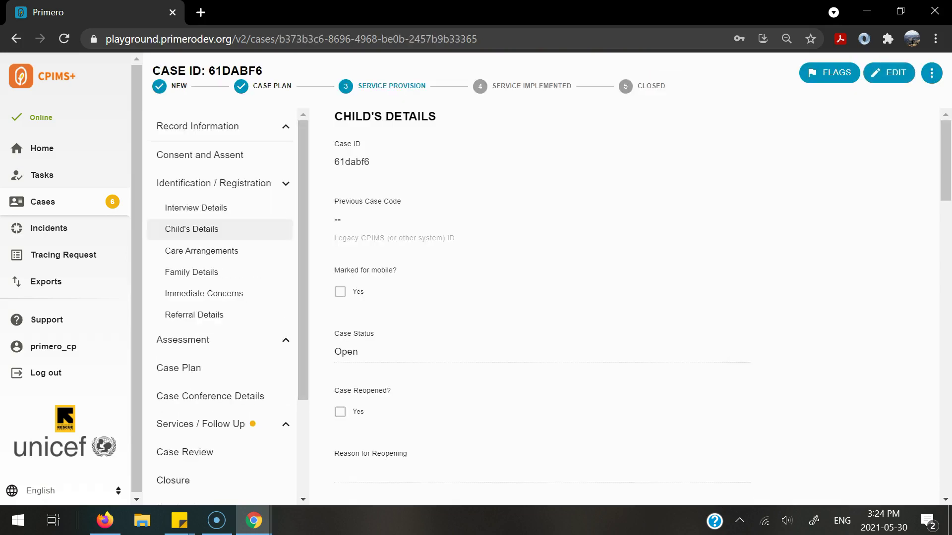
{"action": "left_click", "coordinate": [286, 424]}
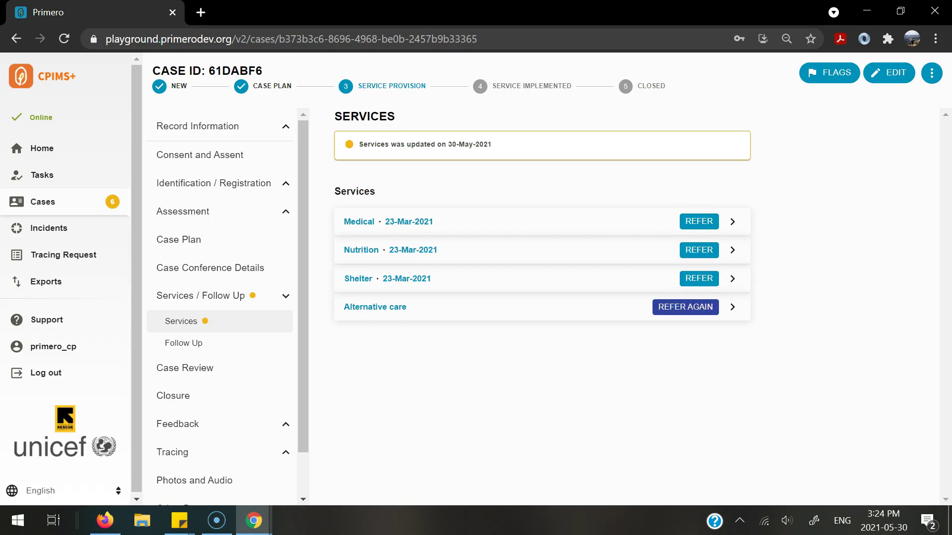
Review the Alternative care service details recorded on the done referral.
{"action": "left_click", "coordinate": [732, 306]}
{"action": "scroll", "coordinate": [476, 298], "scroll_direction": "down", "scroll_amount": 3}
{"action": "scroll", "coordinate": [476, 297], "scroll_direction": "up", "scroll_amount": 2}
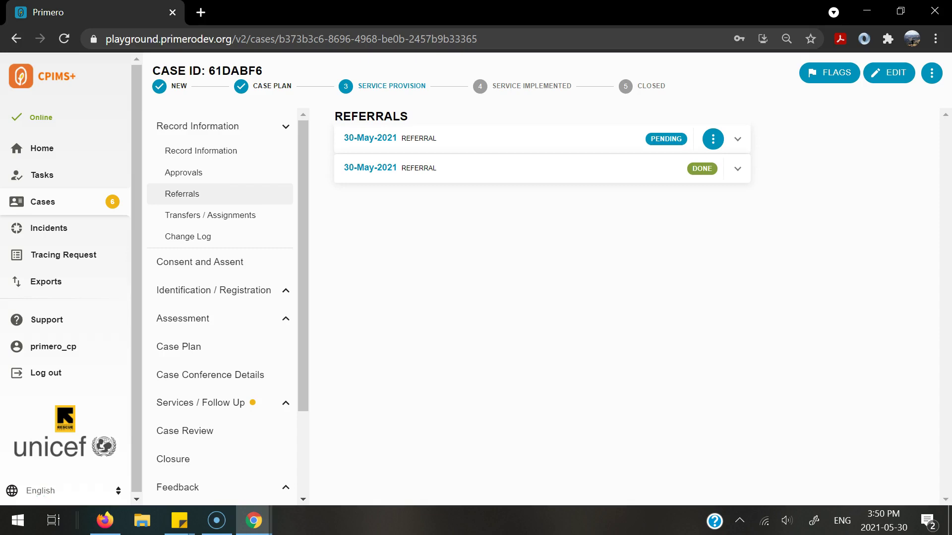
Revoke the pending 30-May-2021 referral and confirm the revocation.
{"action": "left_click", "coordinate": [713, 139]}
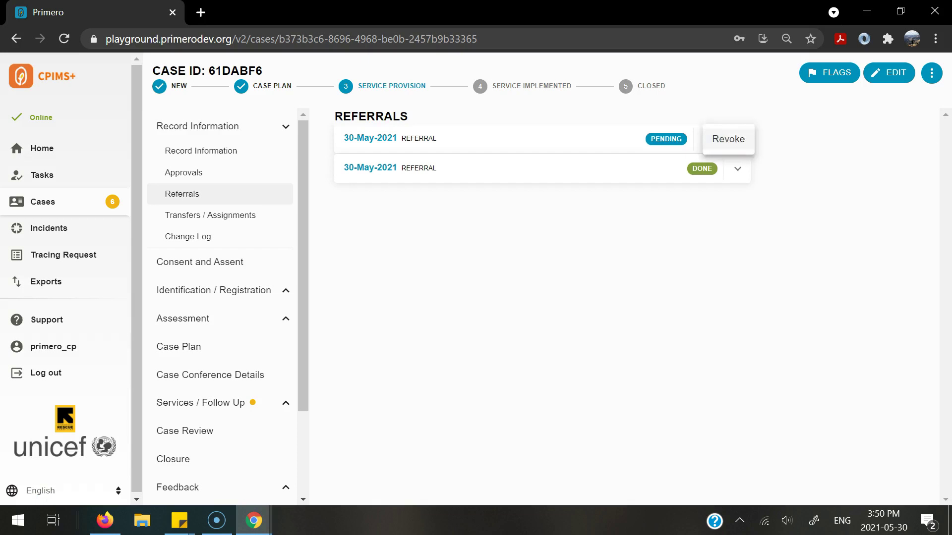
{"action": "left_click", "coordinate": [728, 139]}
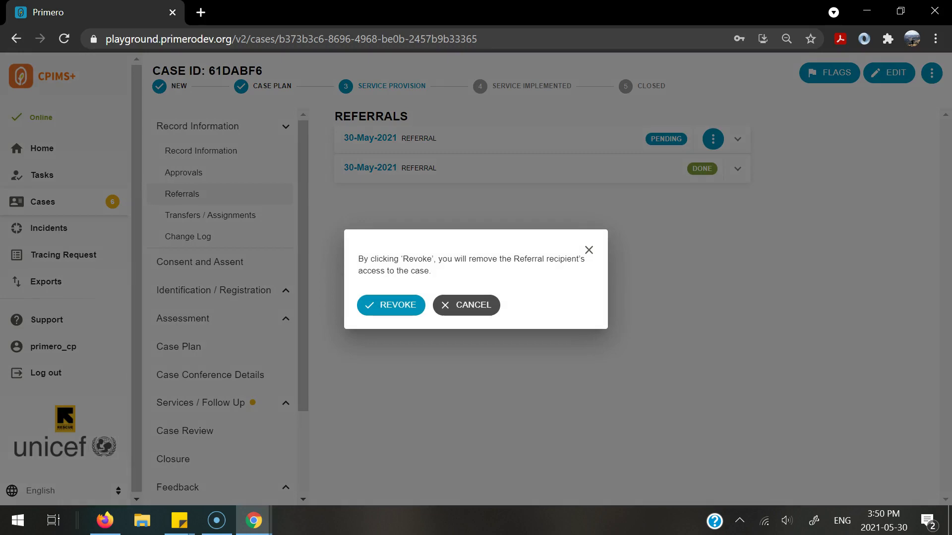
{"action": "left_click", "coordinate": [394, 305]}
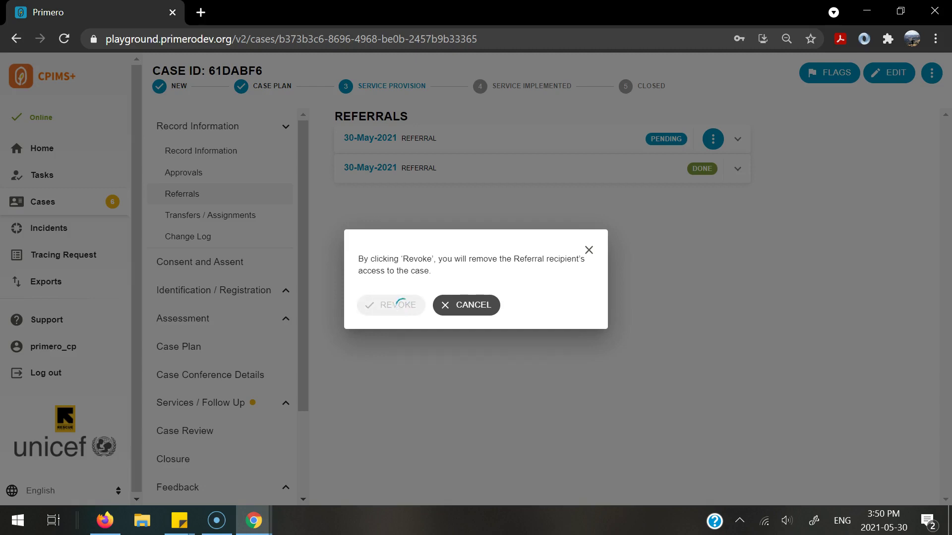